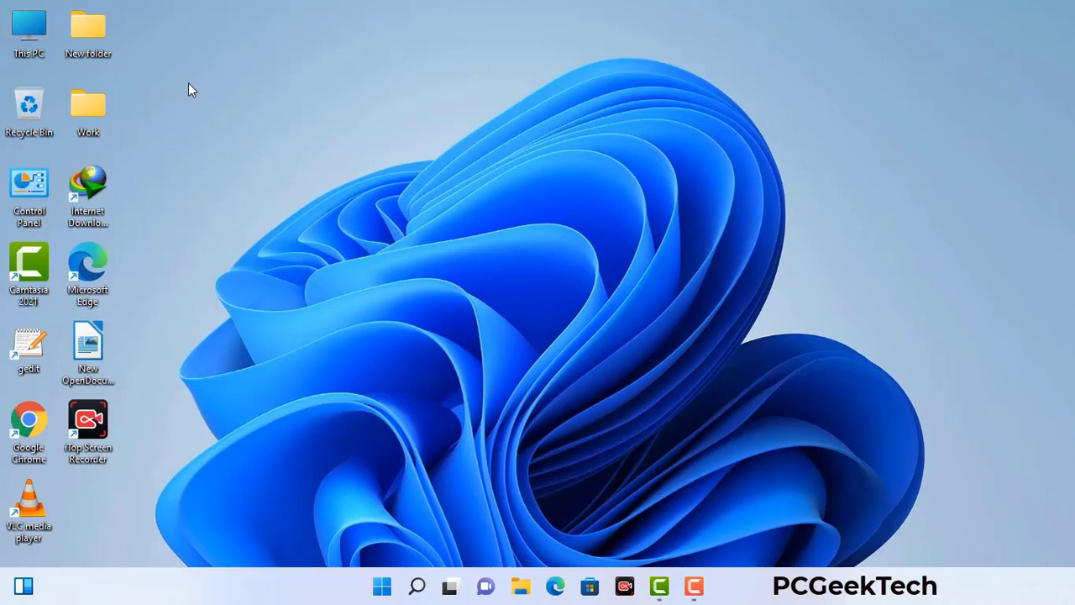
Bring up the Run box with msconfig in its Open field, moved to the desktop centre.
{"action": "key", "text": "super+r"}
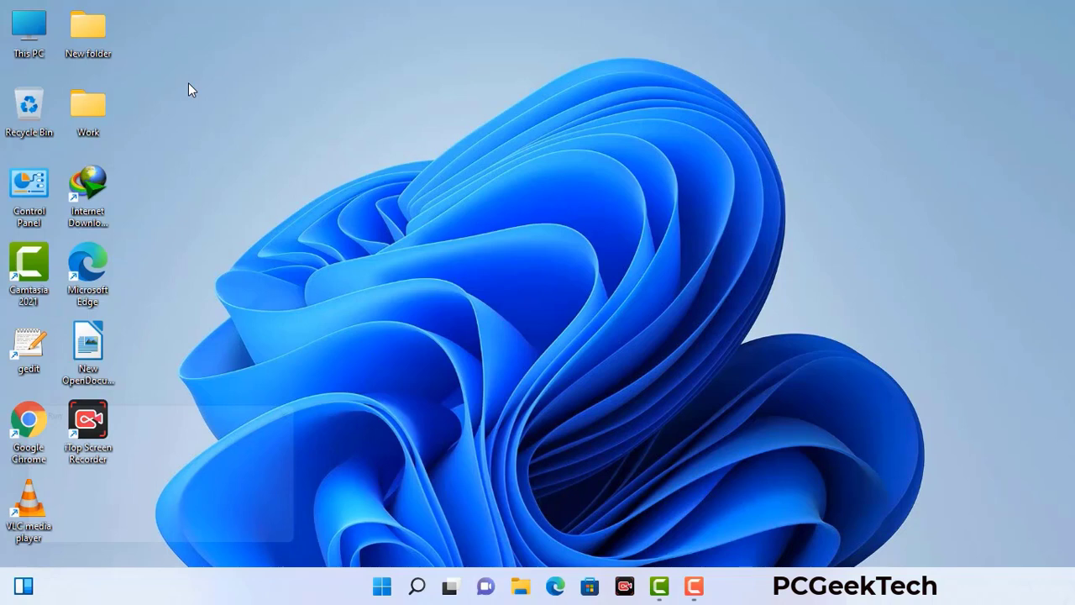
{"action": "left_click_drag", "start_coordinate": [183, 409], "coordinate": [471, 132]}
Launch msconfig and apply Safe boot with the Network option on the Boot tab.
{"action": "left_click", "coordinate": [428, 211]}
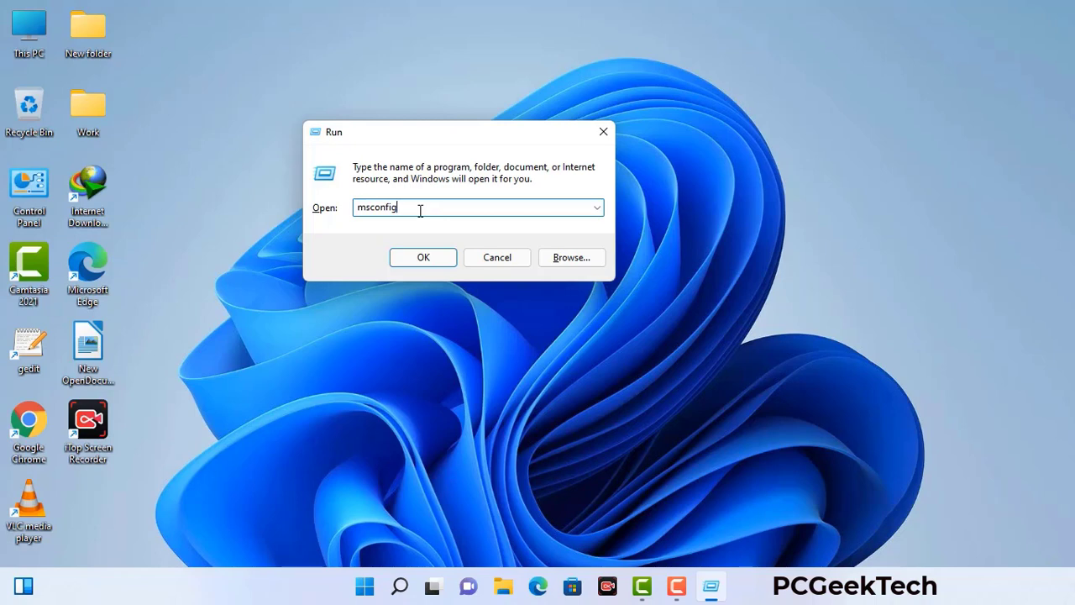
{"action": "left_click", "coordinate": [415, 262]}
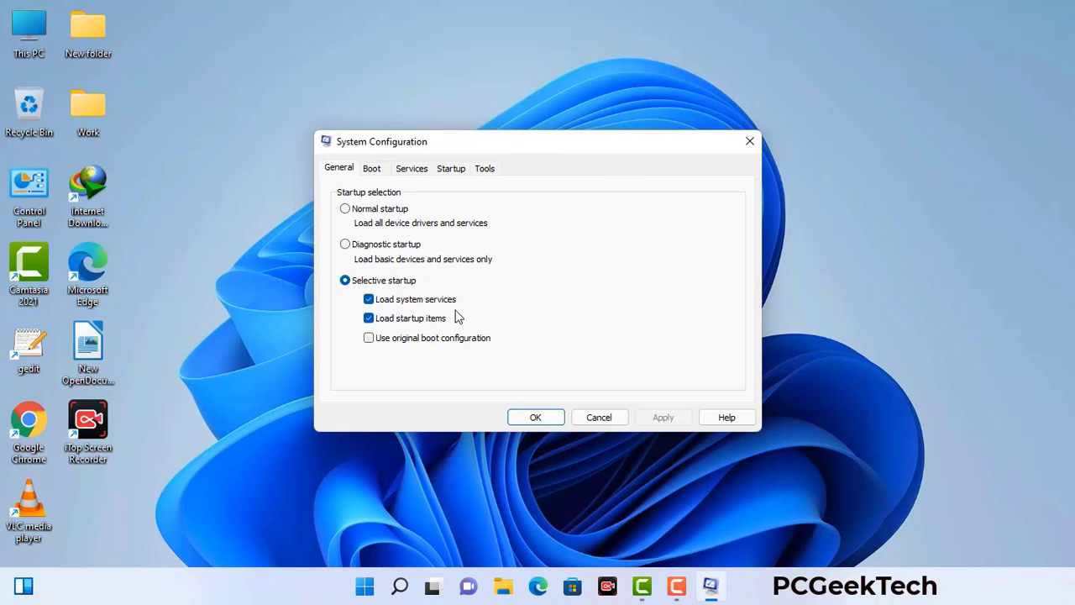
{"action": "left_click", "coordinate": [374, 171]}
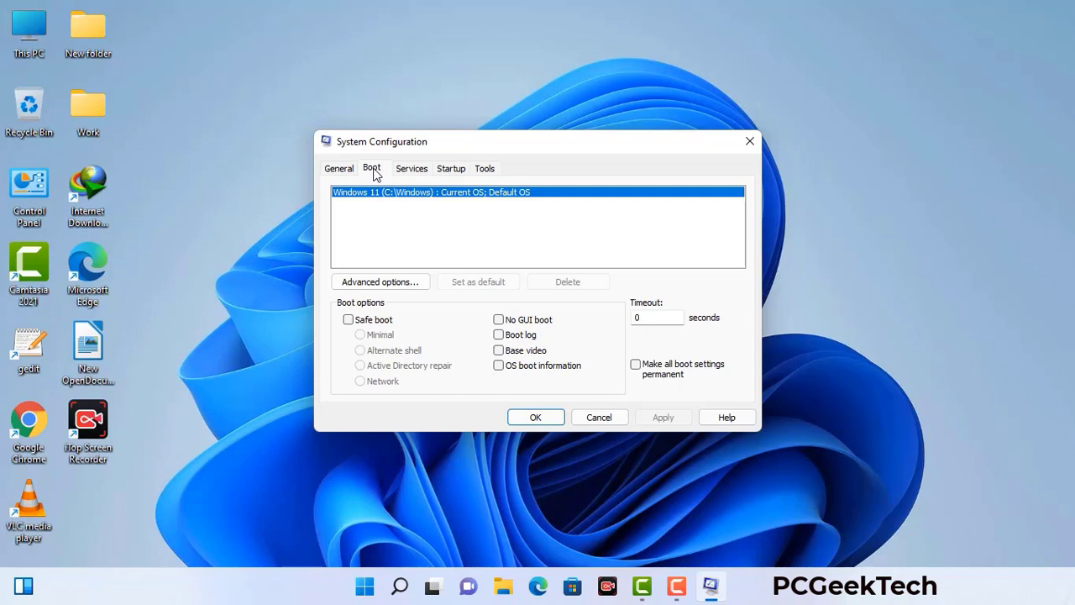
{"action": "left_click", "coordinate": [348, 320]}
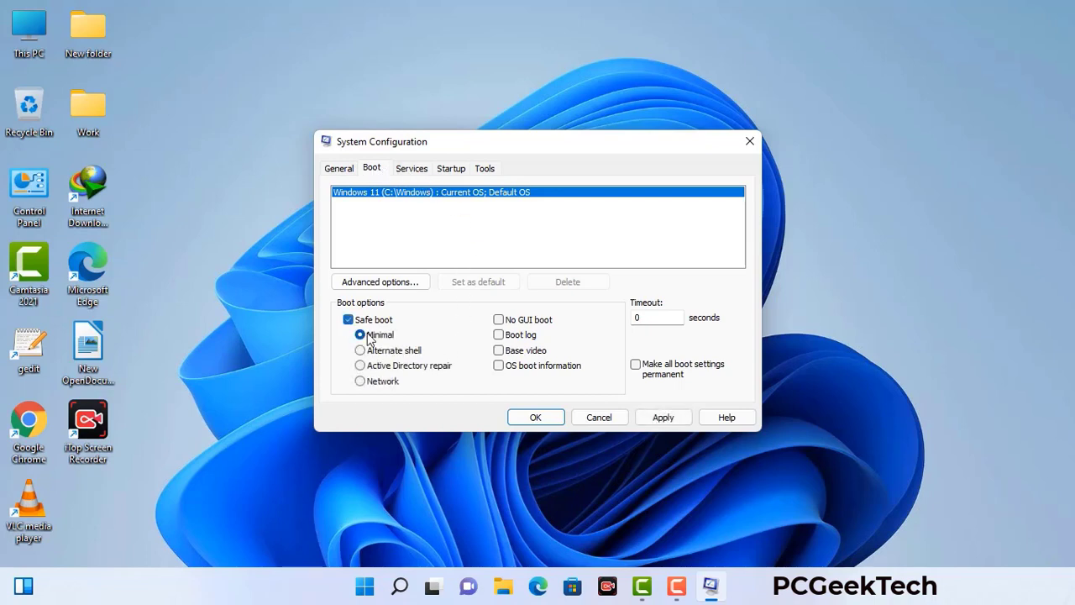
{"action": "left_click", "coordinate": [382, 382]}
{"action": "left_click", "coordinate": [662, 417]}
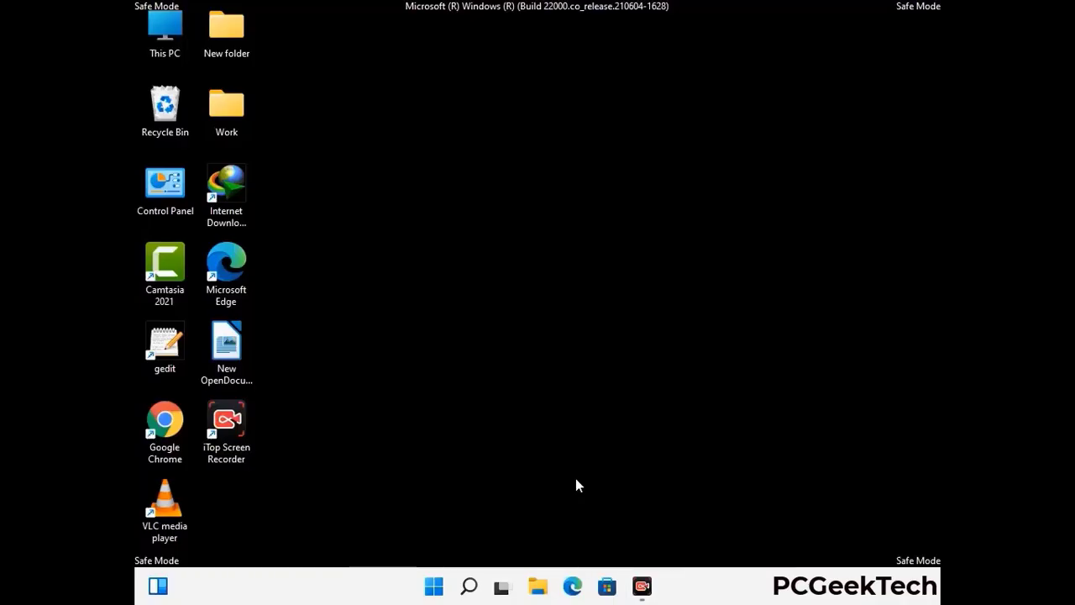
Open Control Panel from its desktop shortcut in Safe Mode.
{"action": "double_click", "coordinate": [165, 199]}
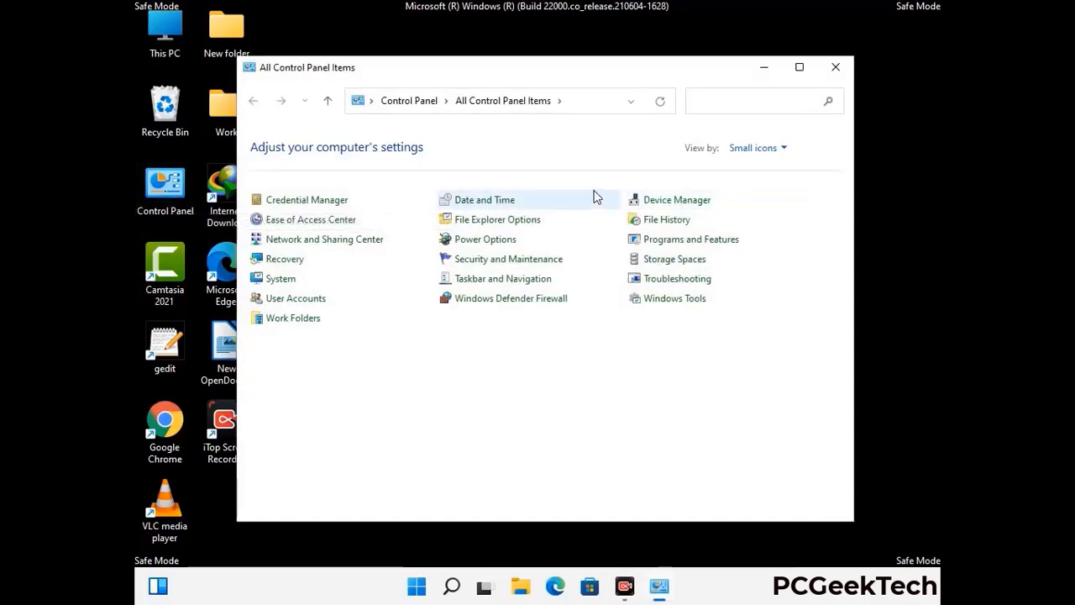
Turn on Show hidden files, folders, and drives in File Explorer Options, then close Control Panel.
{"action": "left_click", "coordinate": [518, 222]}
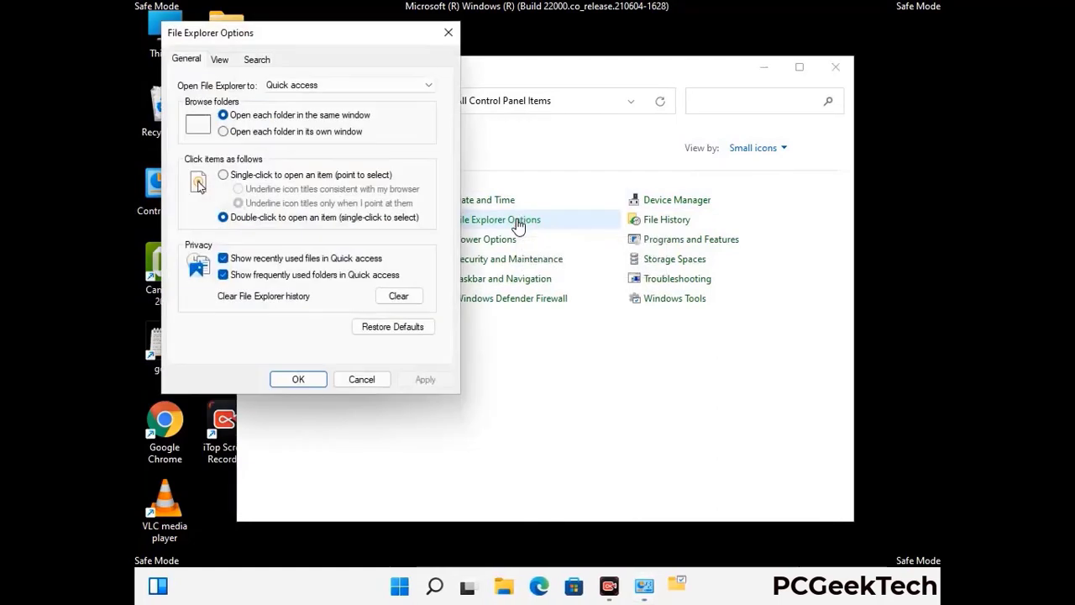
{"action": "left_click", "coordinate": [221, 60]}
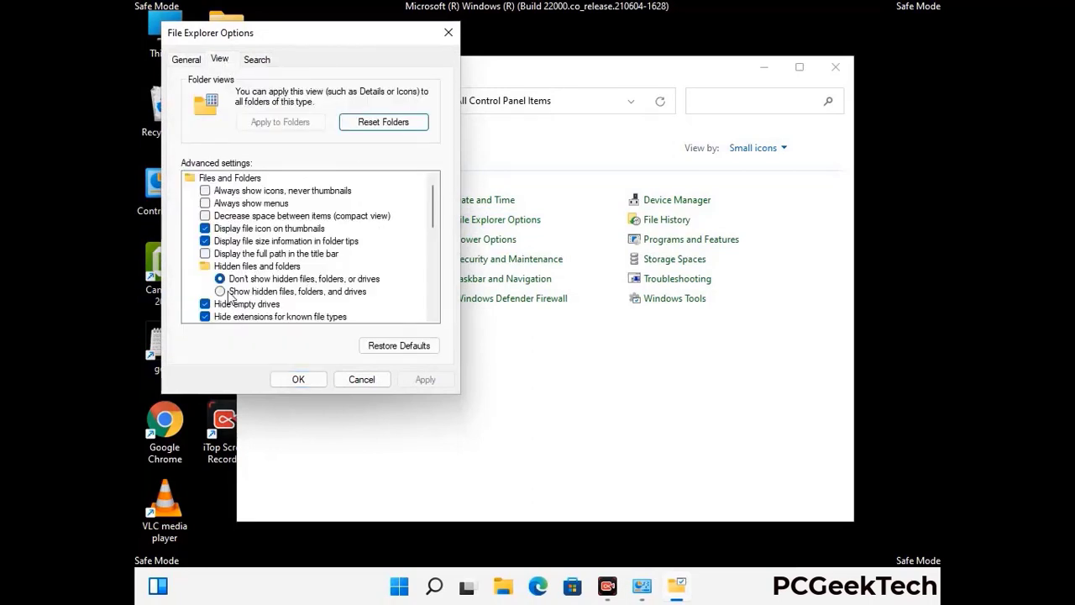
{"action": "left_click", "coordinate": [220, 292]}
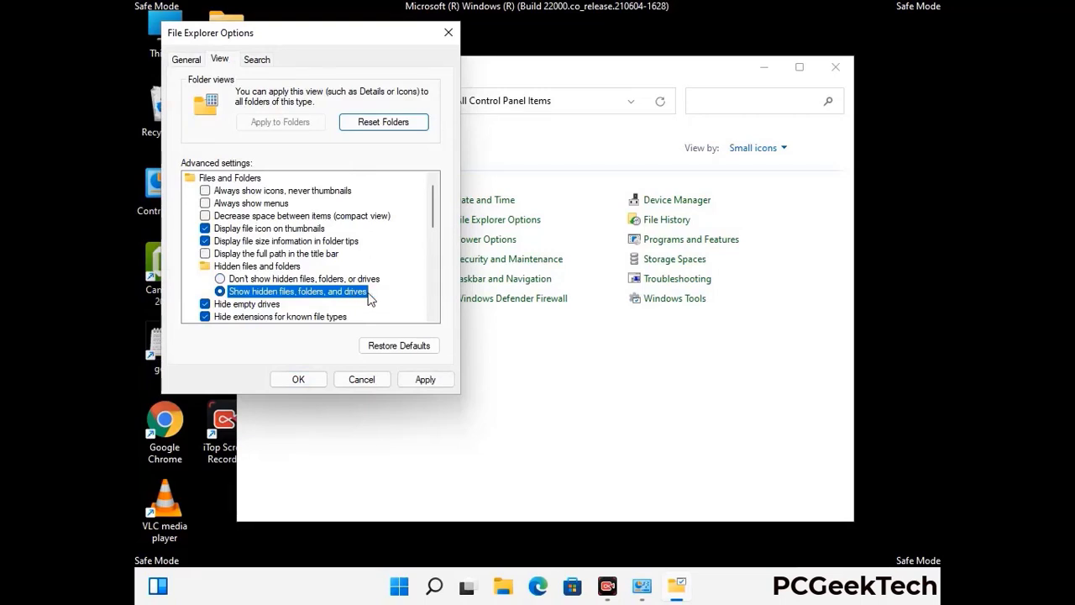
{"action": "left_click", "coordinate": [425, 379]}
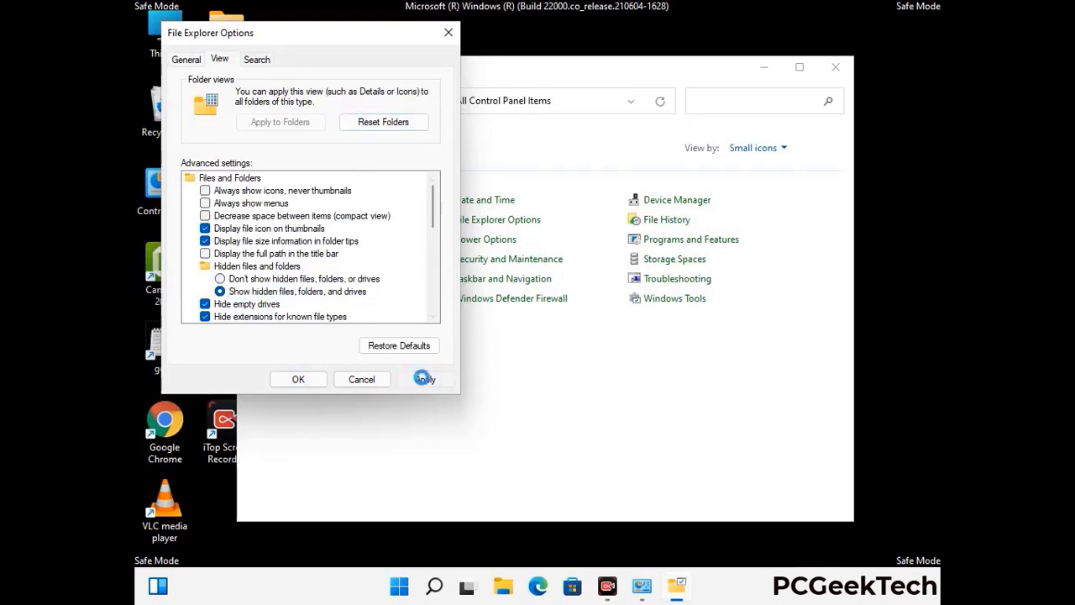
{"action": "left_click", "coordinate": [284, 382]}
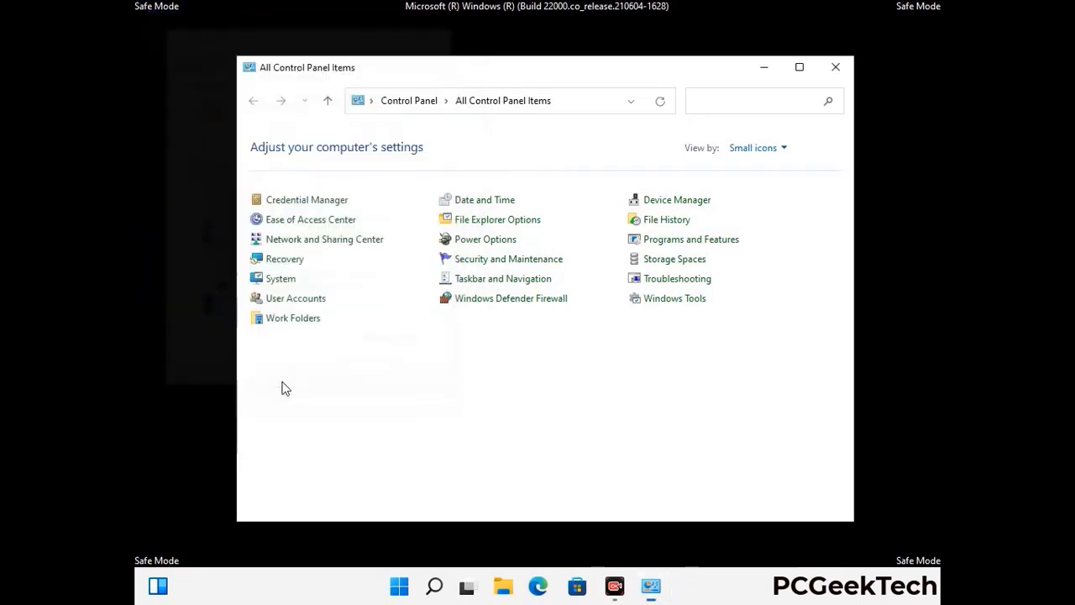
{"action": "left_click", "coordinate": [836, 67]}
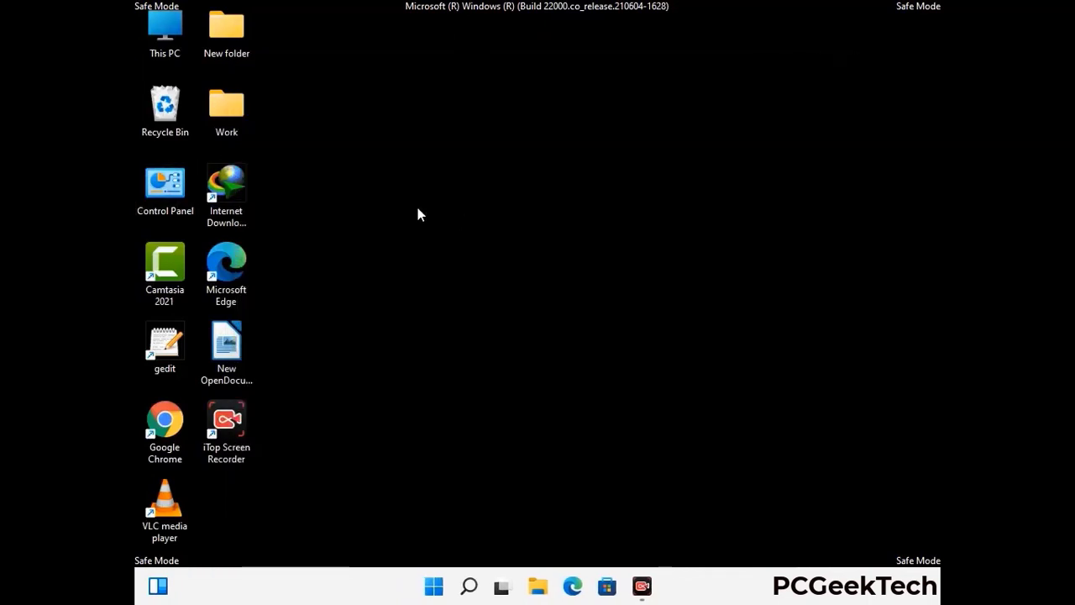
Browse from This PC to the C:\Windows\System32\drivers\etc folder.
{"action": "double_click", "coordinate": [160, 52]}
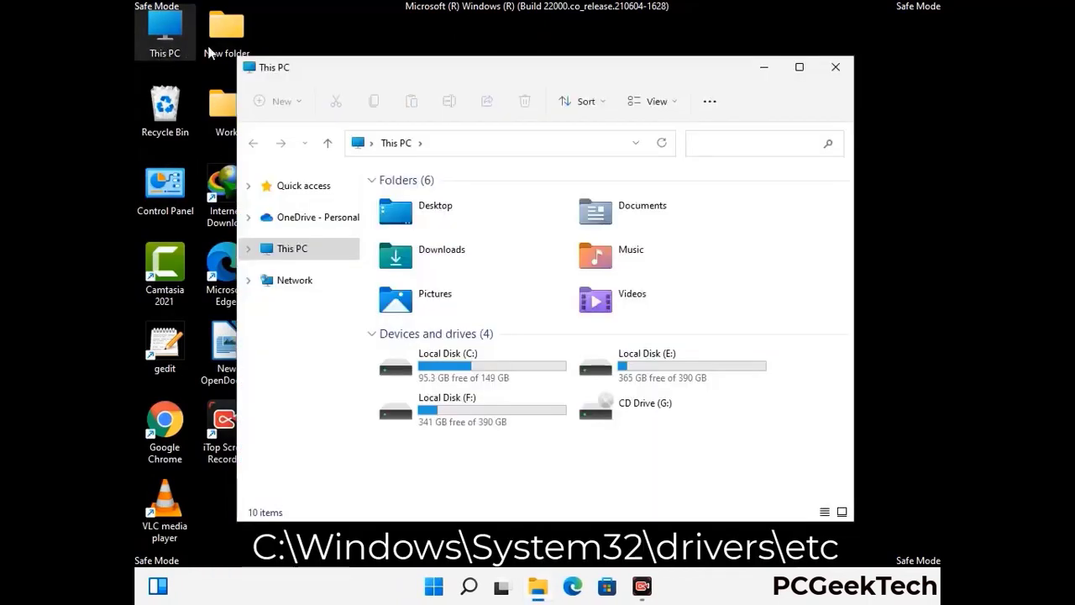
{"action": "double_click", "coordinate": [471, 368]}
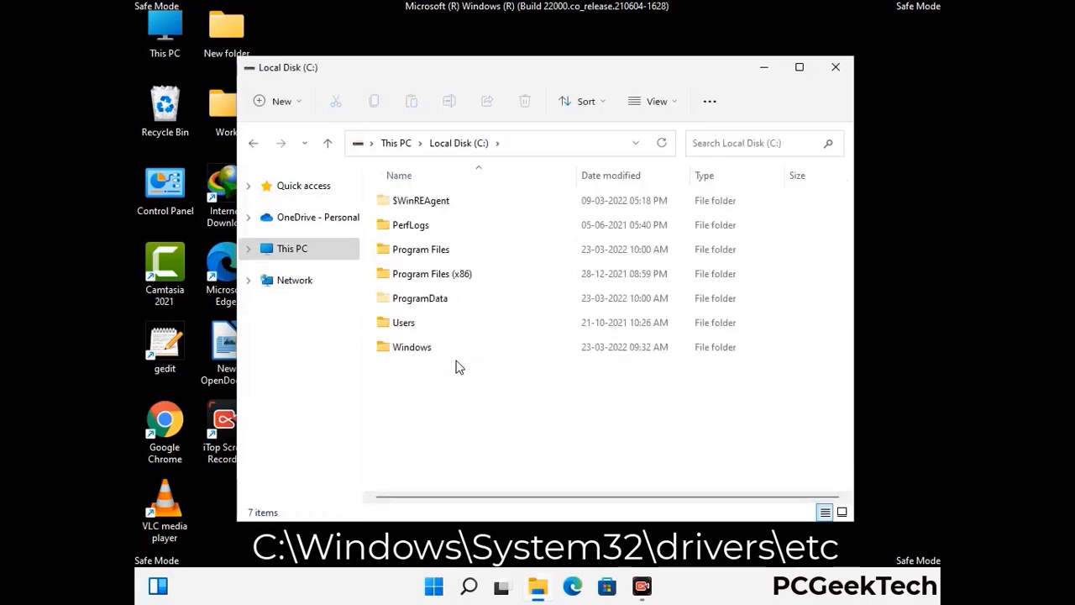
{"action": "double_click", "coordinate": [403, 355]}
{"action": "scroll", "coordinate": [530, 363], "scroll_direction": "down", "scroll_amount": 5}
{"action": "scroll", "coordinate": [531, 362], "scroll_direction": "down", "scroll_amount": 12}
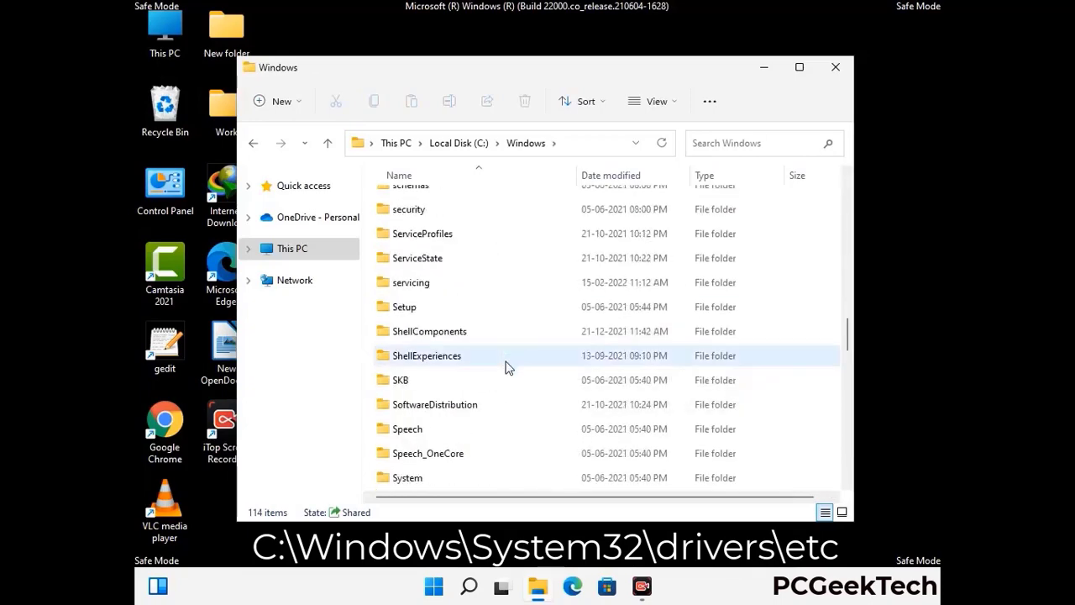
{"action": "scroll", "coordinate": [507, 367], "scroll_direction": "down", "scroll_amount": 2}
{"action": "double_click", "coordinate": [410, 356]}
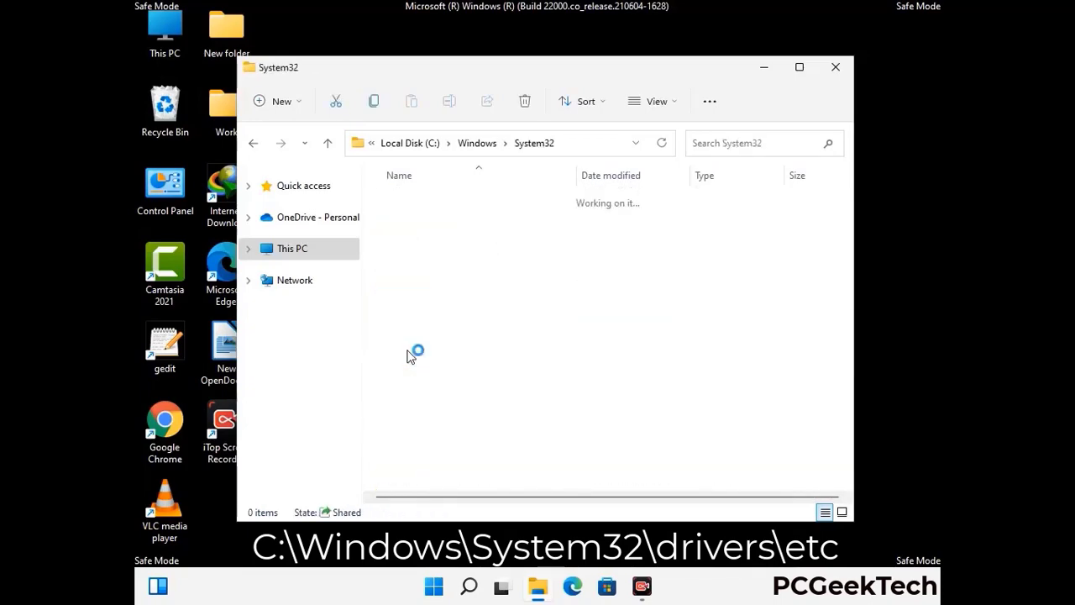
{"action": "scroll", "coordinate": [462, 361], "scroll_direction": "down", "scroll_amount": 5}
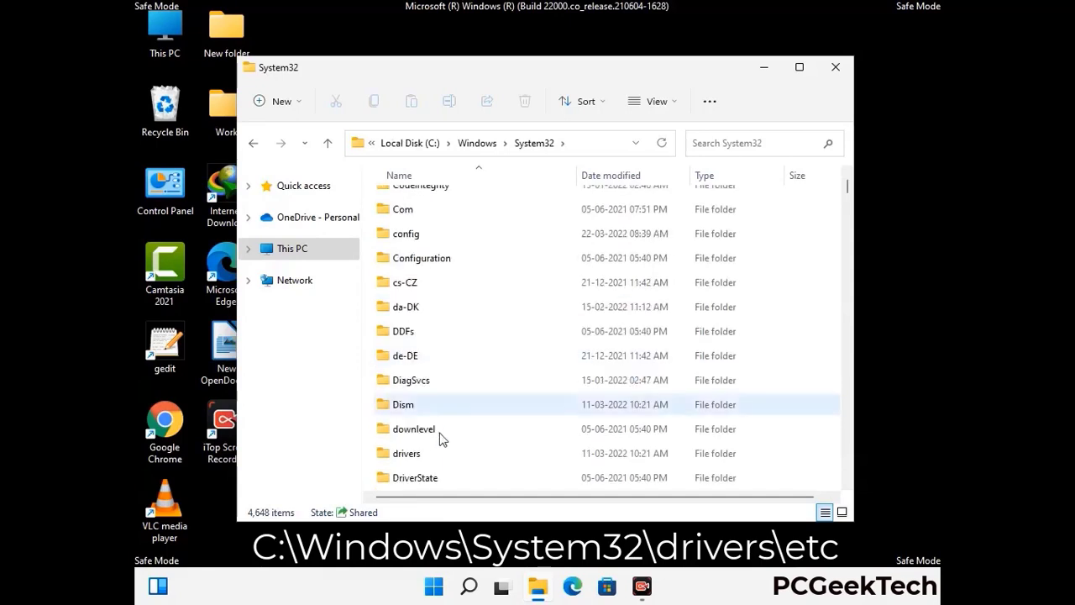
{"action": "double_click", "coordinate": [410, 454]}
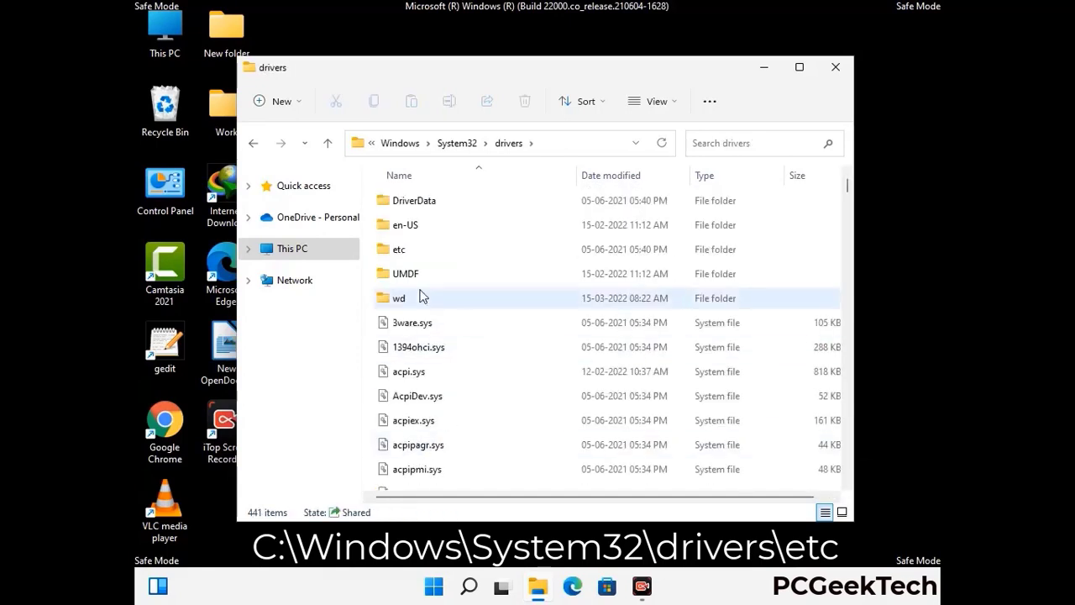
{"action": "double_click", "coordinate": [401, 250]}
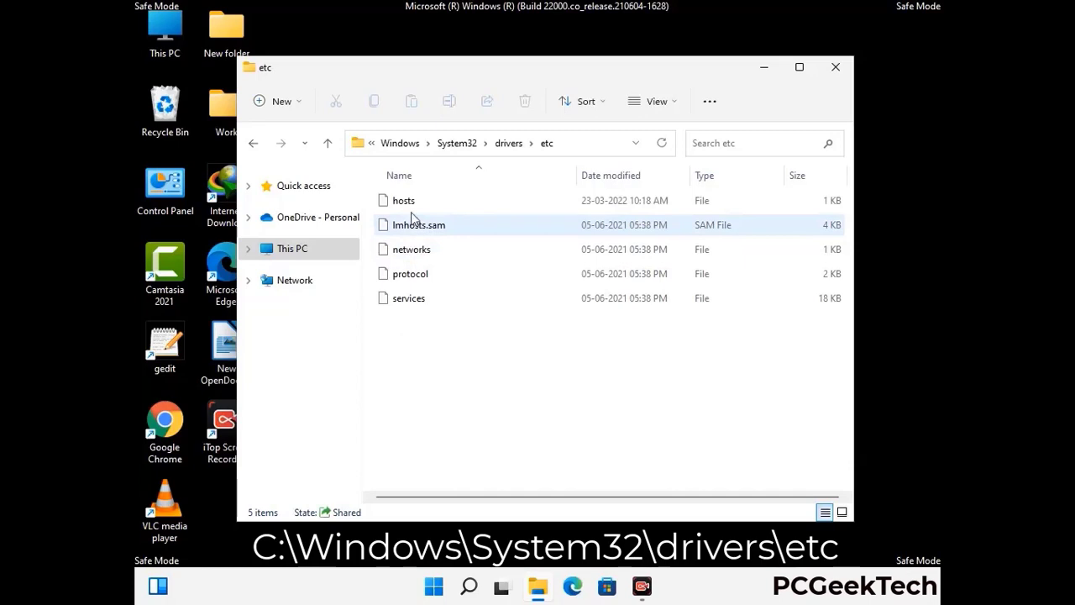
Open the hosts file in Notepad.
{"action": "left_click", "coordinate": [408, 202]}
{"action": "double_click", "coordinate": [411, 206]}
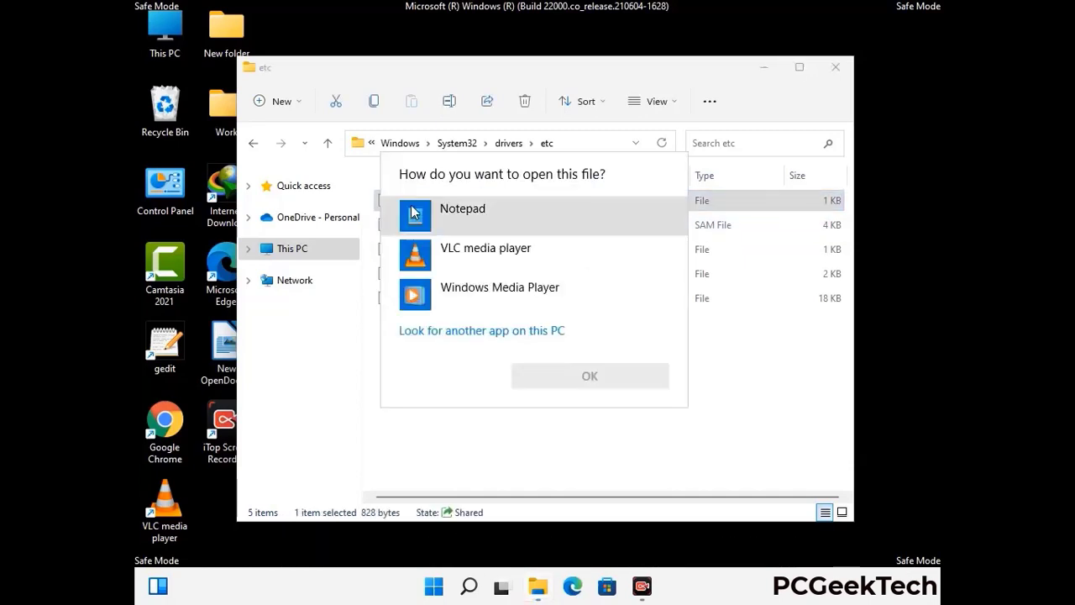
{"action": "left_click", "coordinate": [488, 213]}
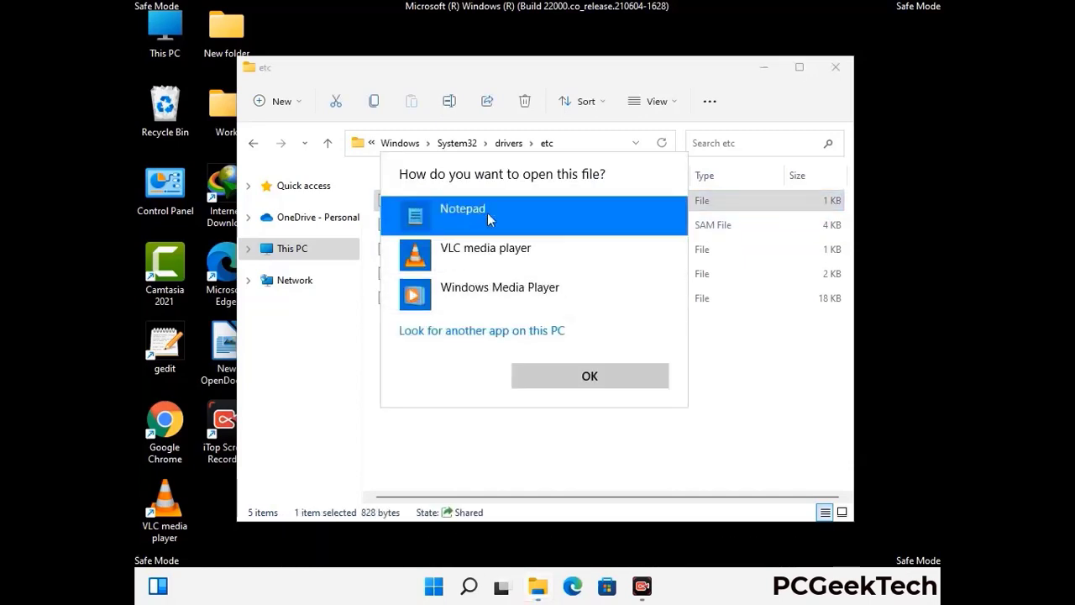
{"action": "left_click", "coordinate": [590, 377]}
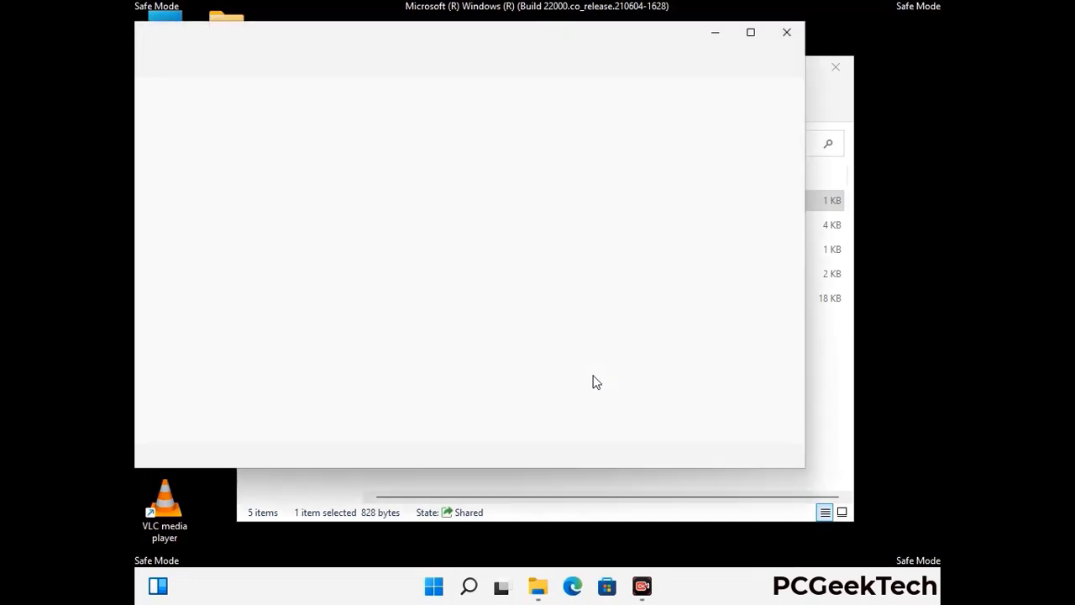
Add a blank line at the end of the hosts file and save it.
{"action": "left_click_drag", "start_coordinate": [409, 48], "coordinate": [571, 48]}
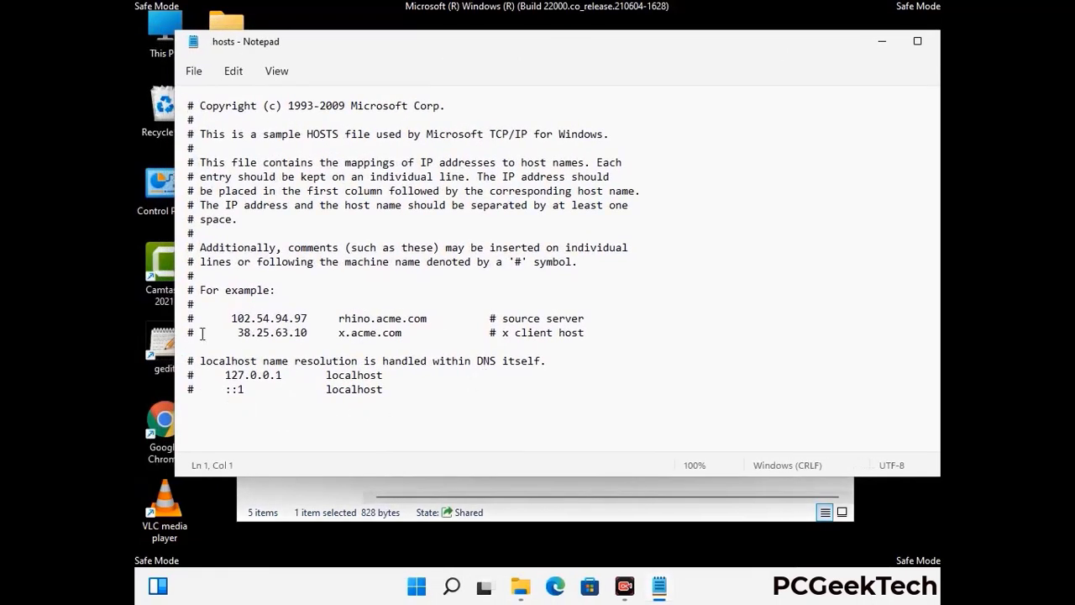
{"action": "left_click", "coordinate": [402, 394]}
{"action": "key", "text": "Return"}
{"action": "scroll", "coordinate": [193, 391], "scroll_direction": "down", "scroll_amount": 1}
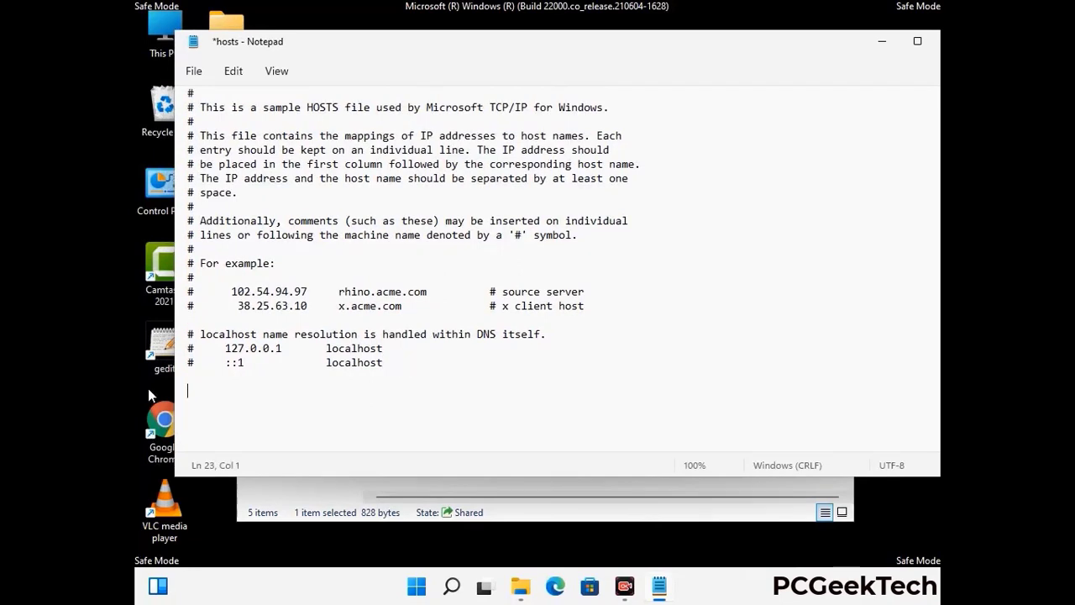
{"action": "left_click", "coordinate": [193, 72]}
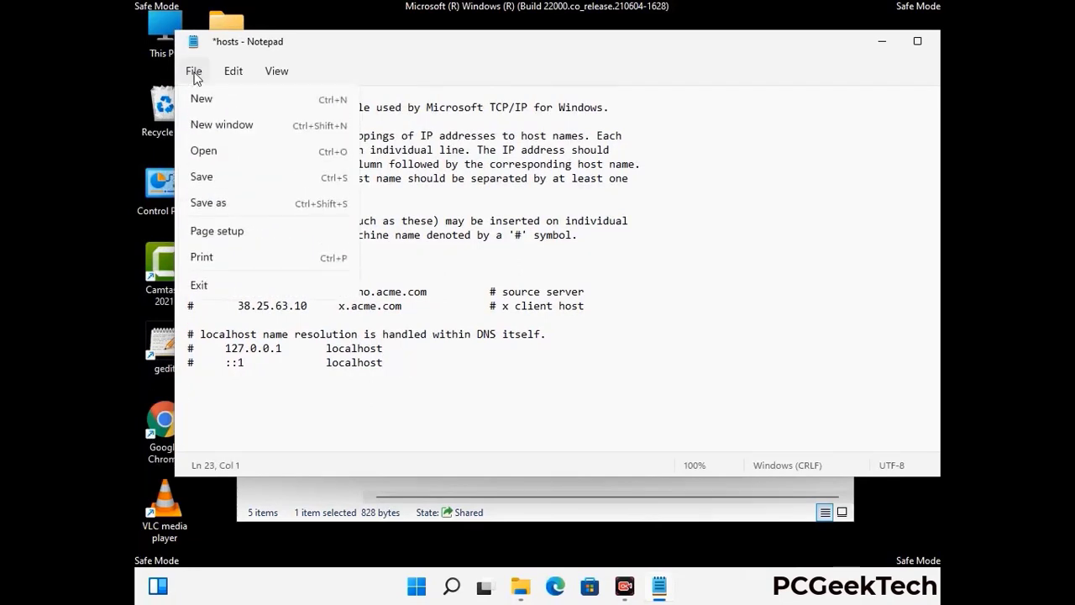
{"action": "left_click", "coordinate": [201, 178]}
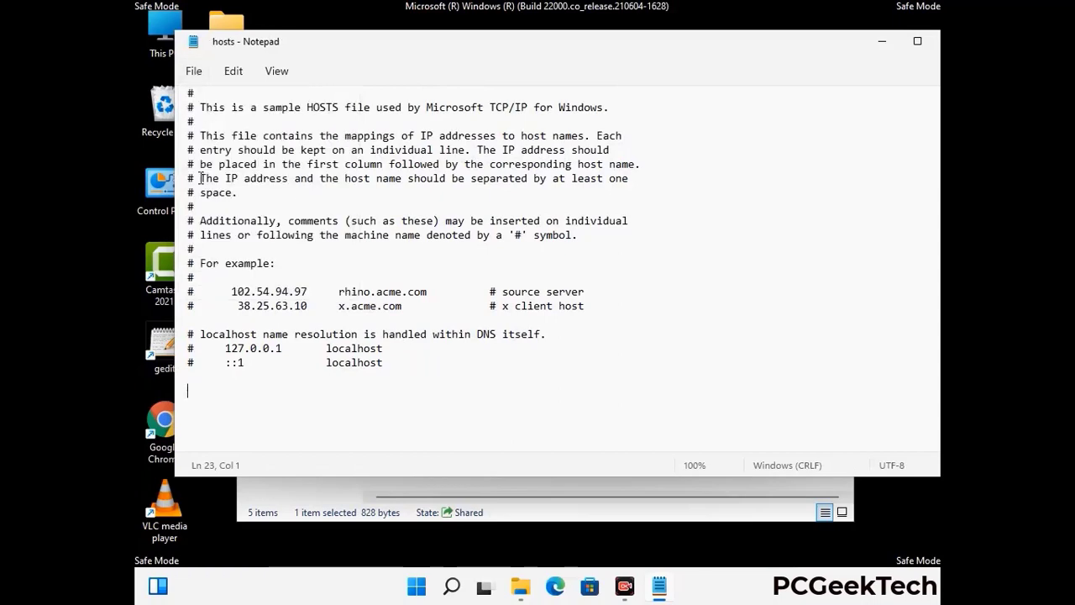
Close Notepad and the etc folder window.
{"action": "left_click_drag", "start_coordinate": [810, 47], "coordinate": [685, 50]}
{"action": "left_click", "coordinate": [829, 49]}
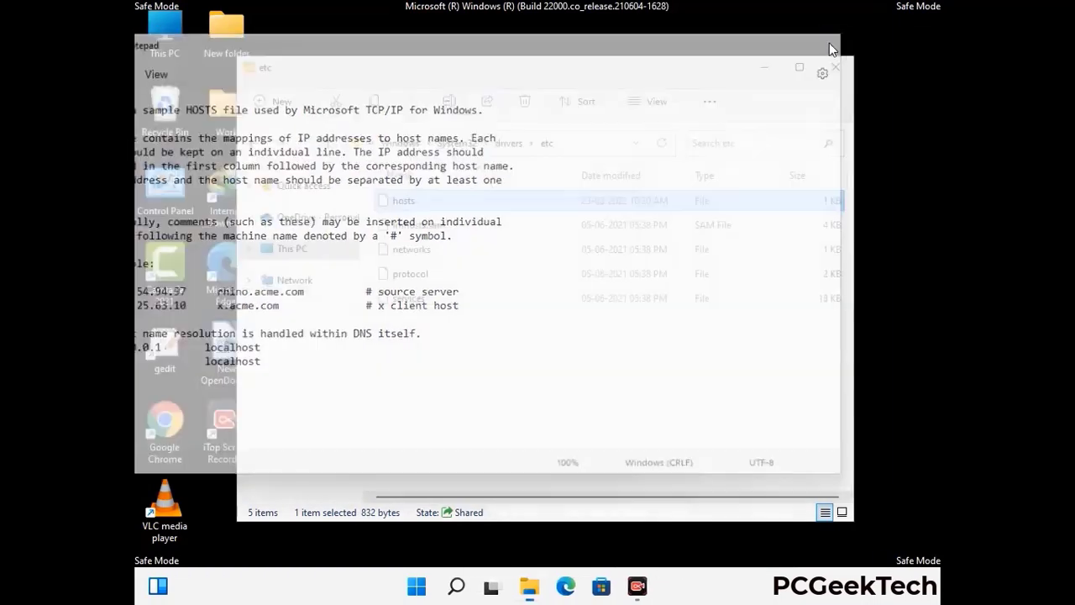
{"action": "left_click", "coordinate": [838, 62]}
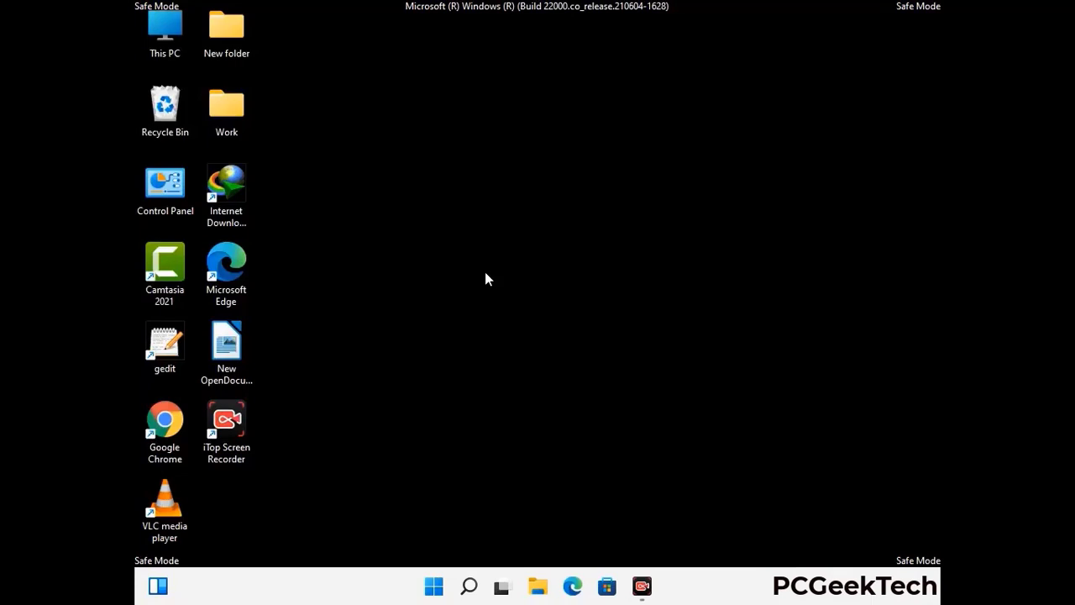
Run %appdata% to open the AppData\Roaming folder in File Explorer.
{"action": "key", "text": "super+r"}
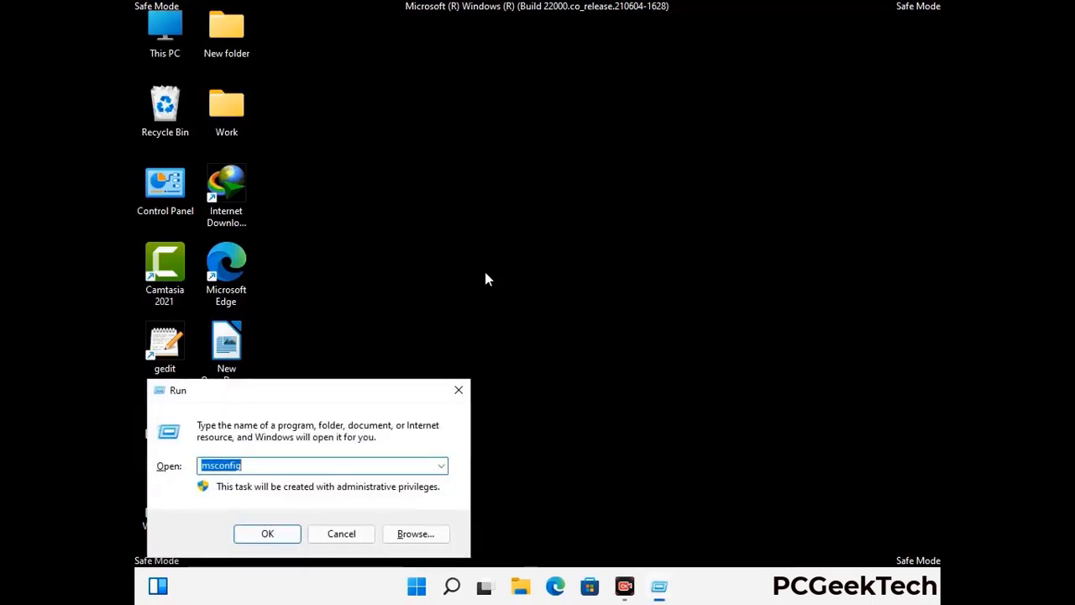
{"action": "left_click_drag", "start_coordinate": [308, 384], "coordinate": [499, 167]}
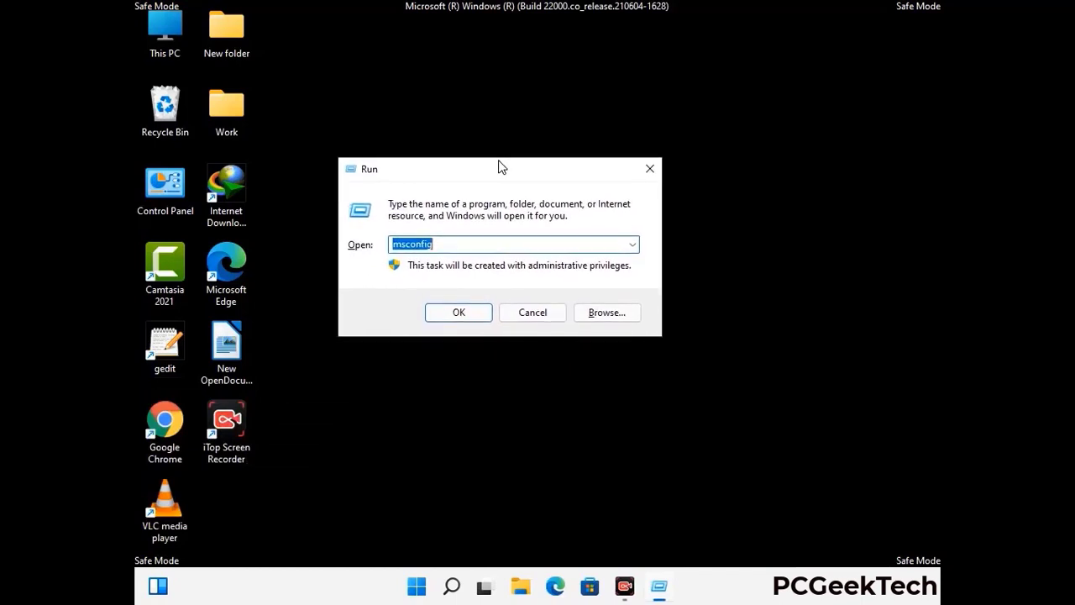
{"action": "type", "text": "%"}
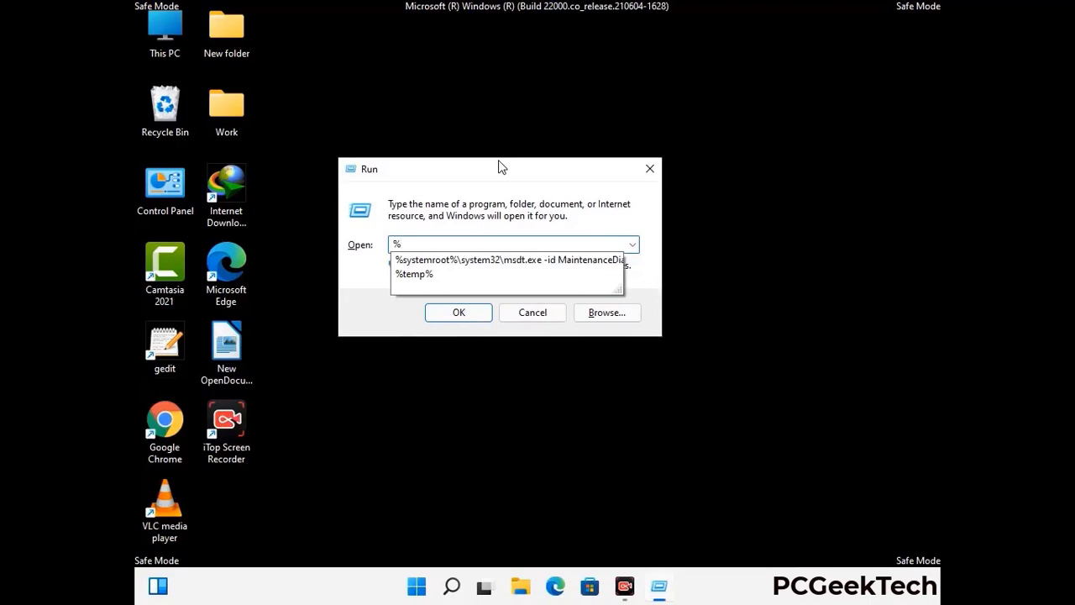
{"action": "type", "text": "appdat"}
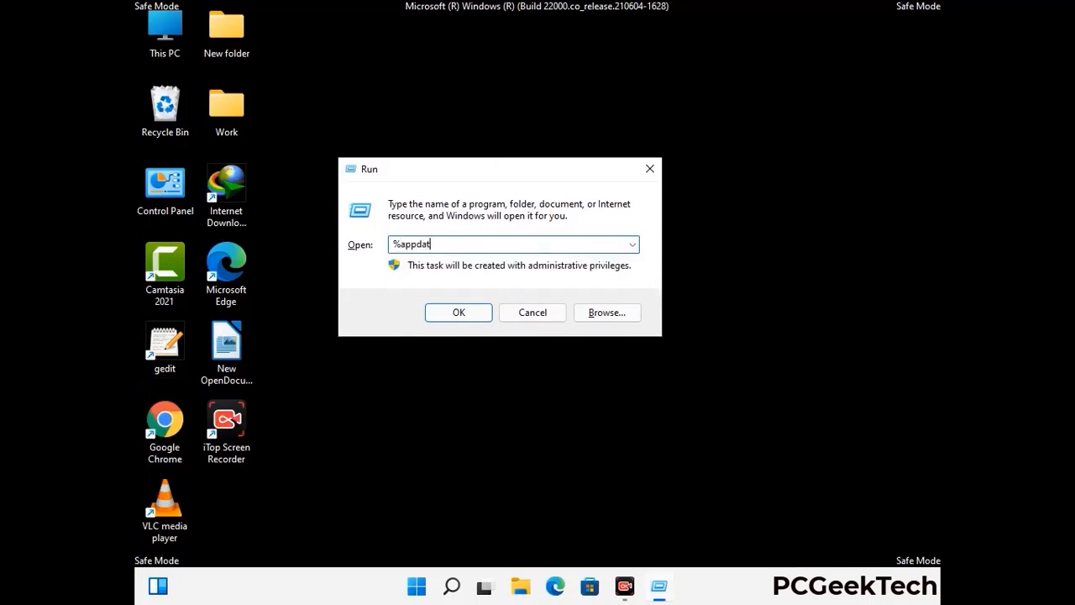
{"action": "type", "text": "a%"}
{"action": "key", "text": "Return"}
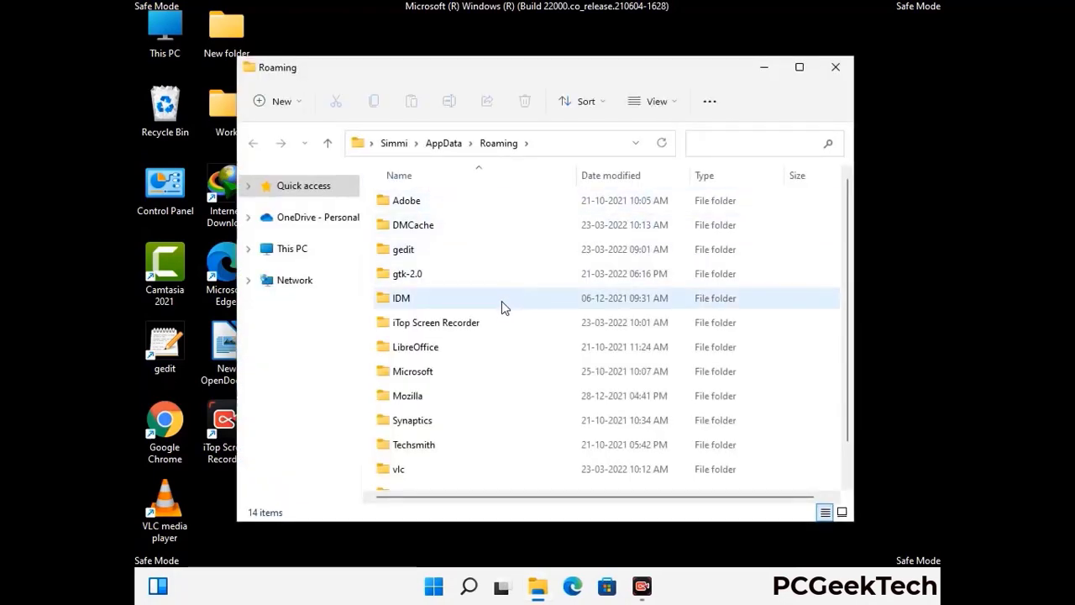
Delete the leftover Zoom folder from Roaming and close the window.
{"action": "scroll", "coordinate": [504, 307], "scroll_direction": "down", "scroll_amount": 1}
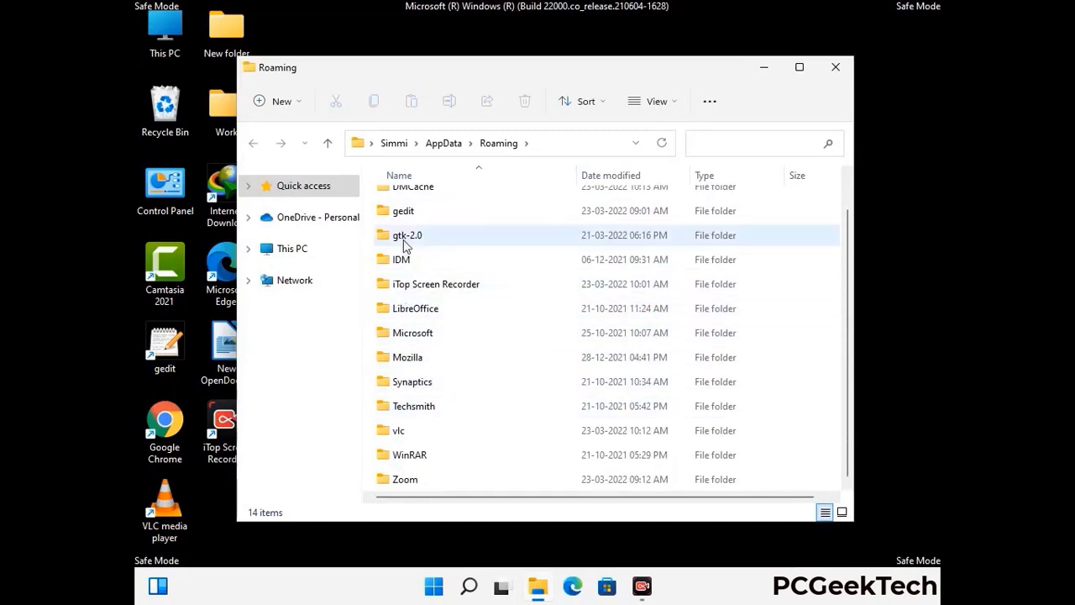
{"action": "scroll", "coordinate": [412, 252], "scroll_direction": "up", "scroll_amount": 1}
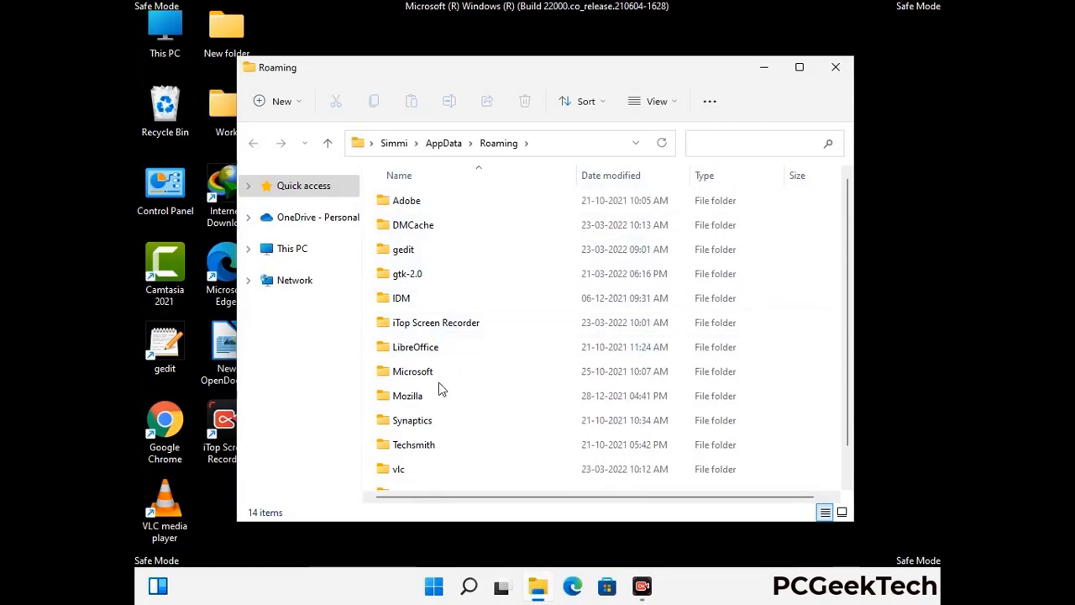
{"action": "scroll", "coordinate": [439, 392], "scroll_direction": "down", "scroll_amount": 1}
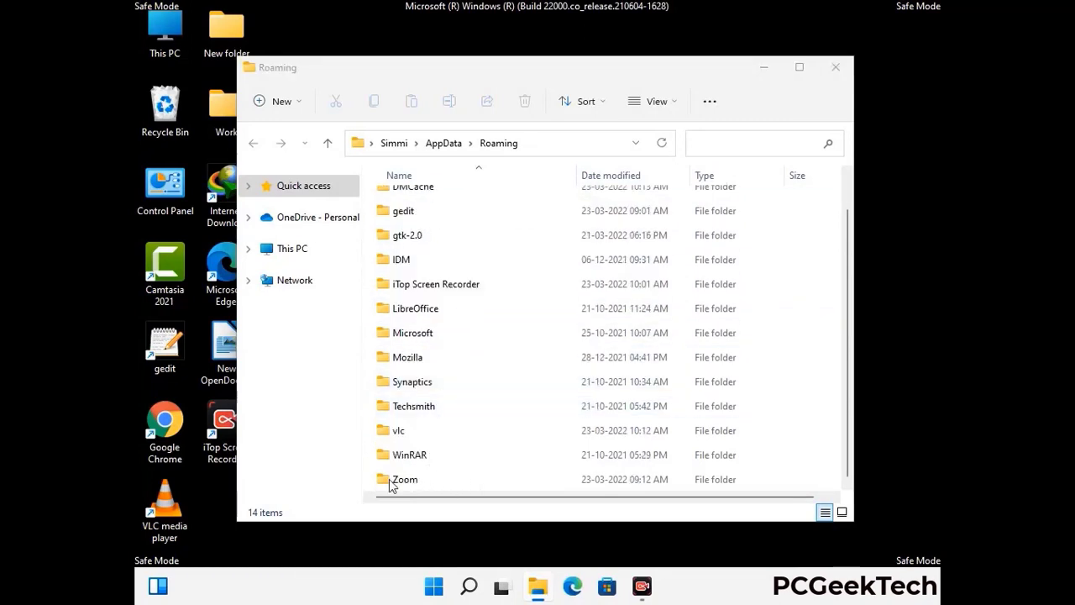
{"action": "left_click", "coordinate": [601, 476]}
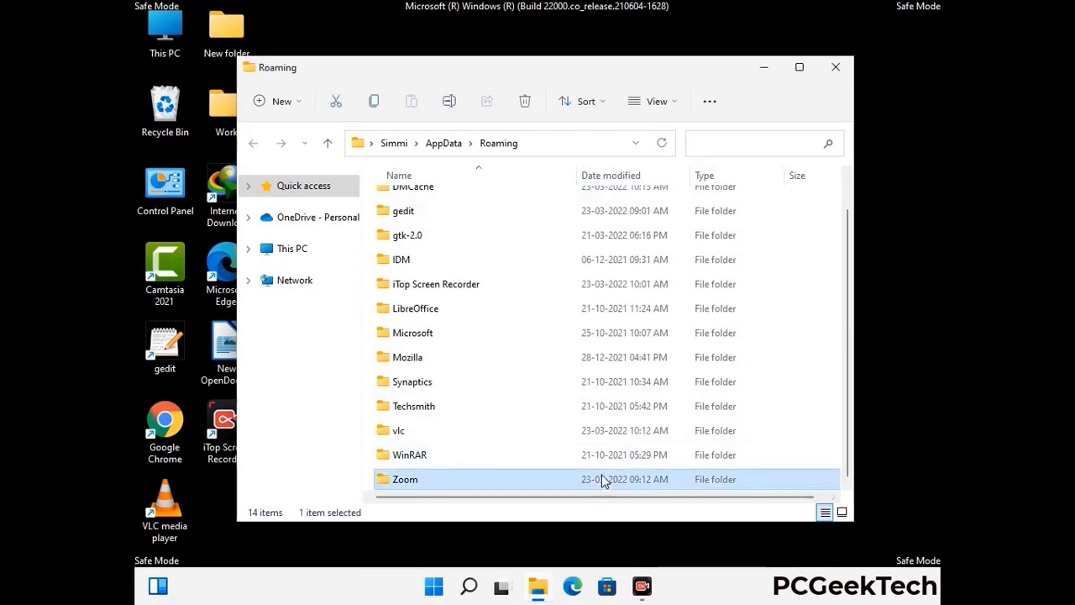
{"action": "left_click", "coordinate": [530, 107]}
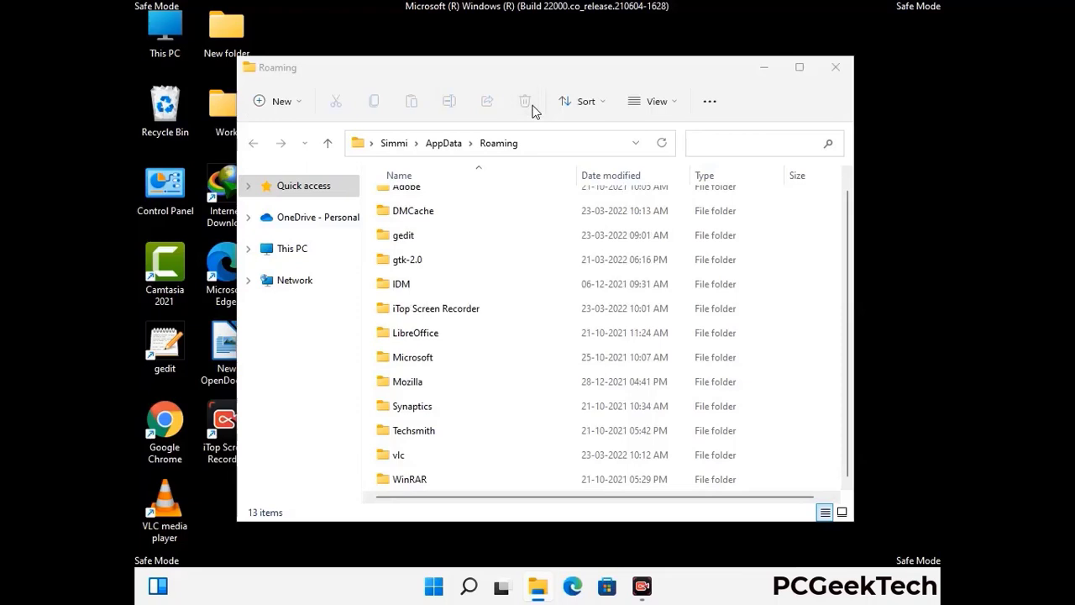
{"action": "left_click", "coordinate": [834, 72]}
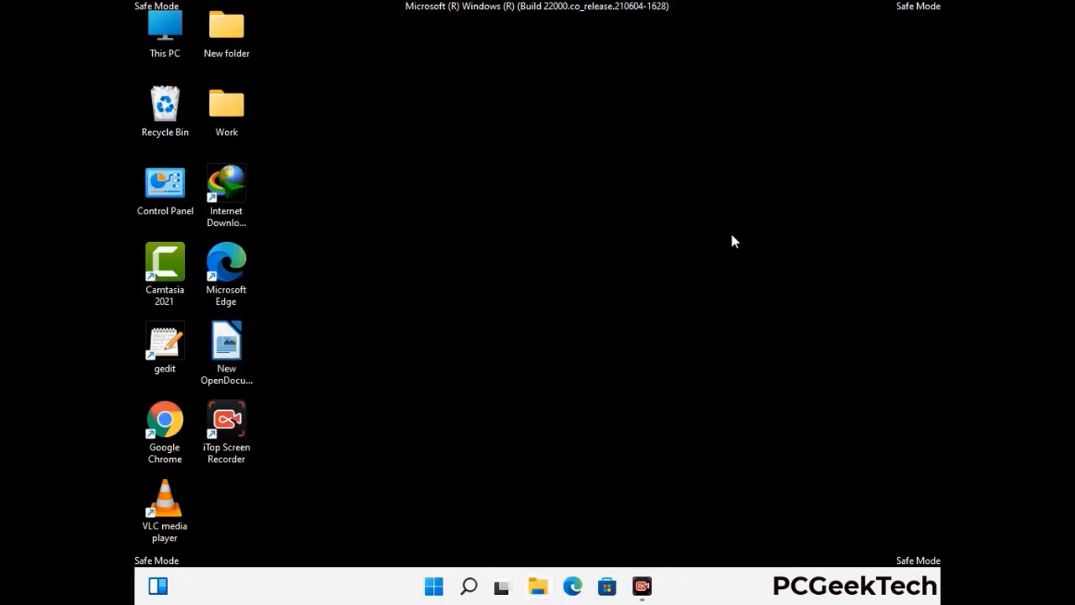
Open %LocalAppData%, delete the leftover Mozilla folder, and close the window.
{"action": "key", "text": "super+r"}
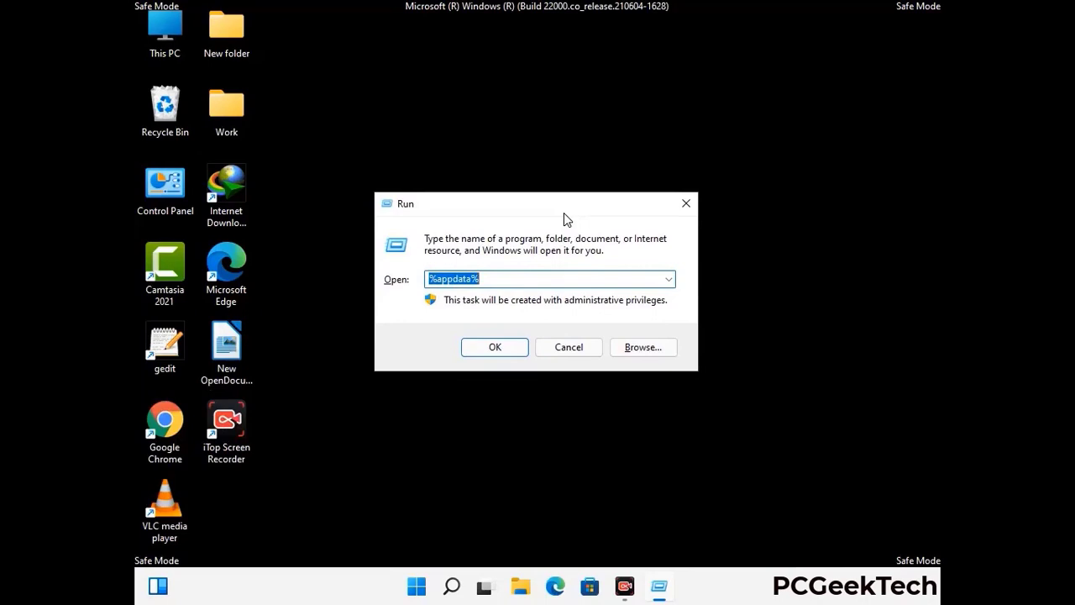
{"action": "type", "text": "%Local"}
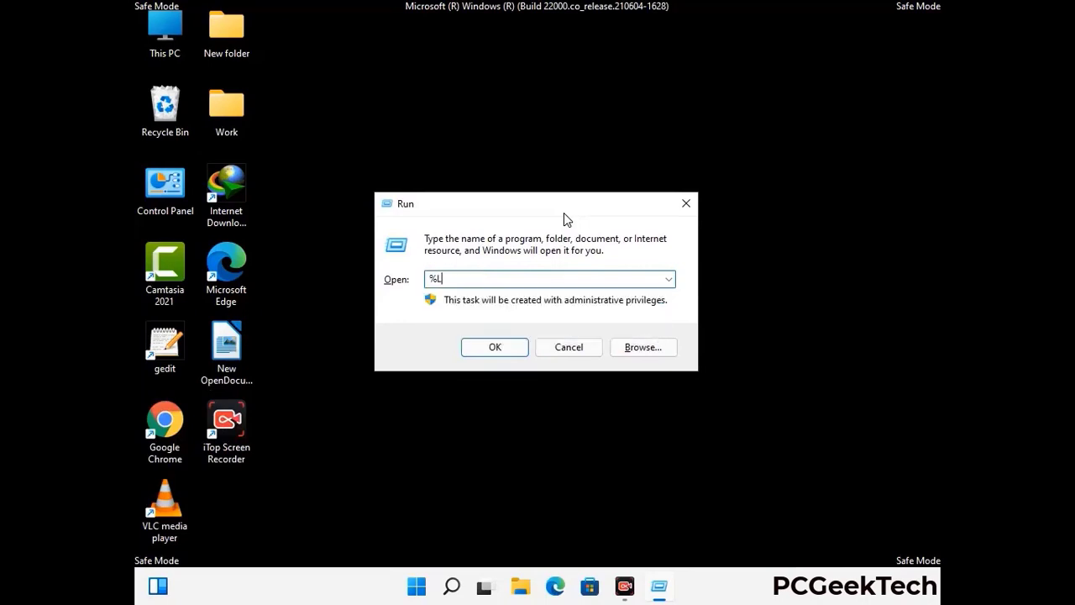
{"action": "type", "text": "App"}
{"action": "key", "text": "Return"}
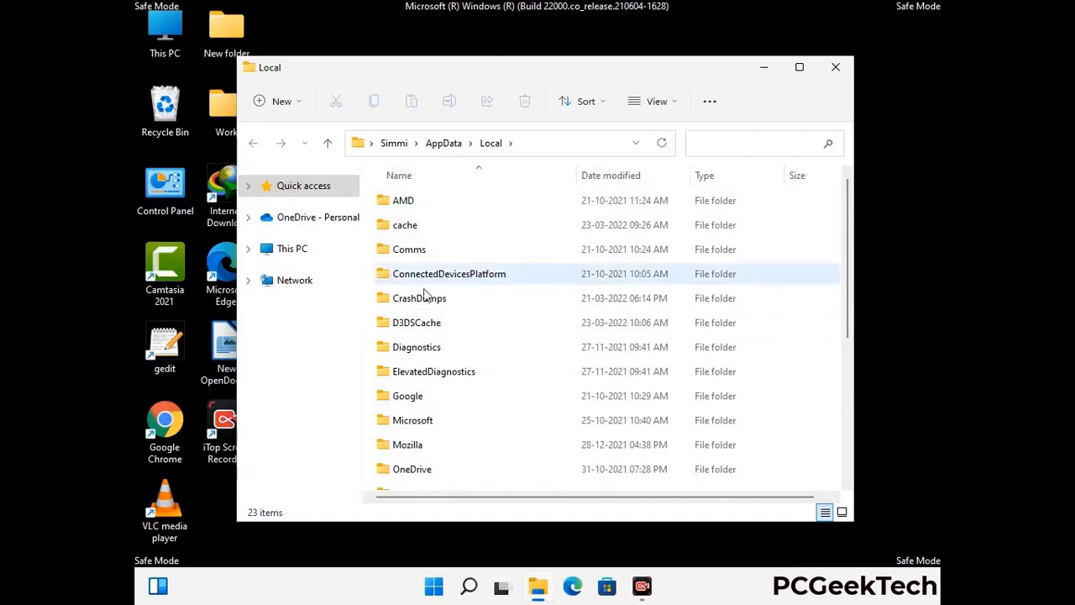
{"action": "scroll", "coordinate": [449, 377], "scroll_direction": "down", "scroll_amount": 1}
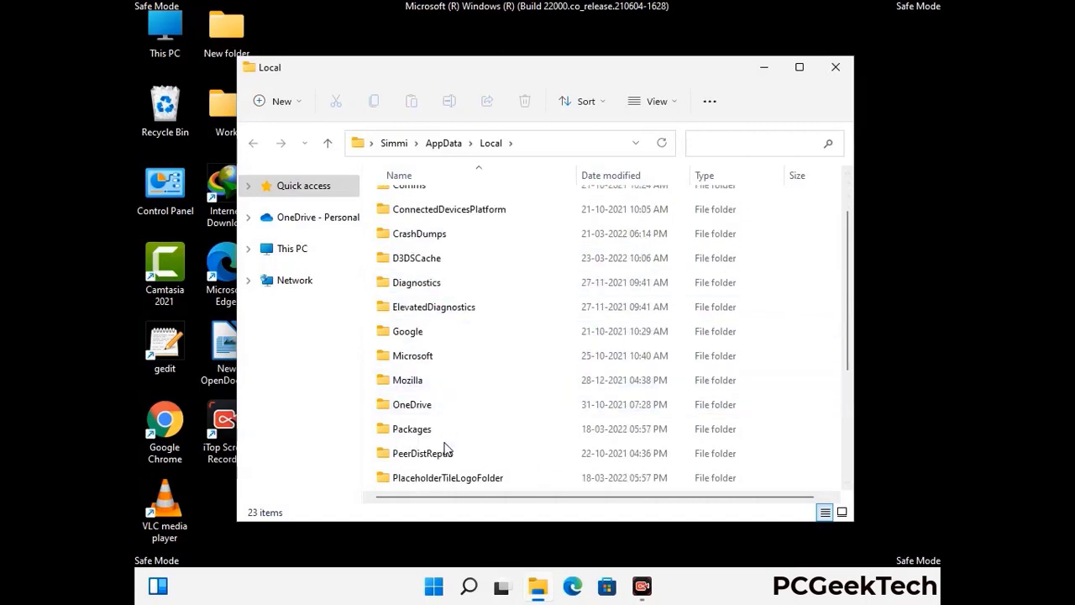
{"action": "left_click", "coordinate": [420, 384]}
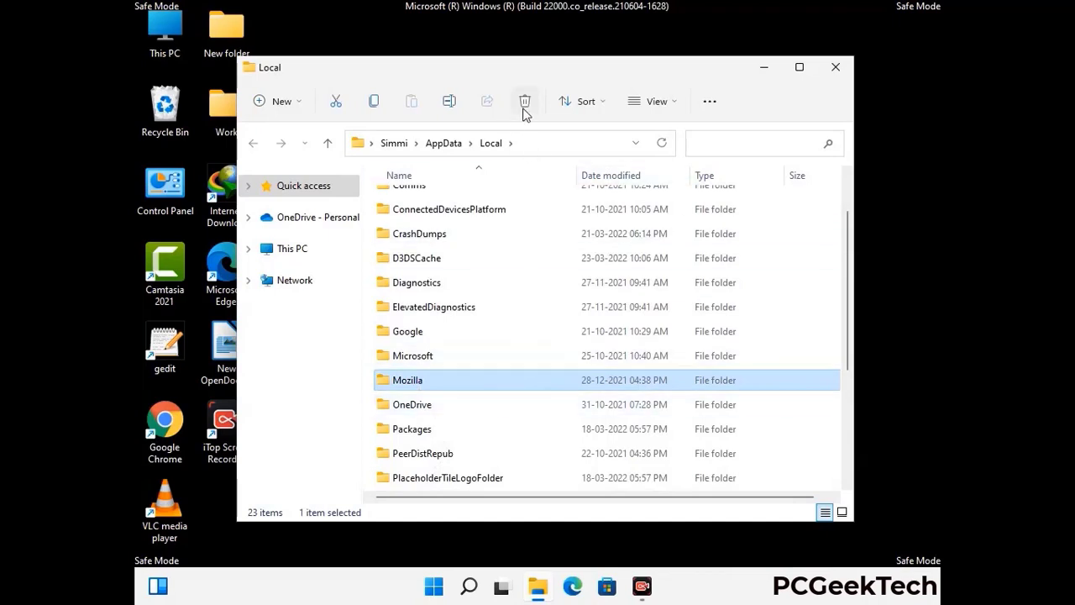
{"action": "left_click", "coordinate": [524, 103]}
{"action": "left_click", "coordinate": [524, 102]}
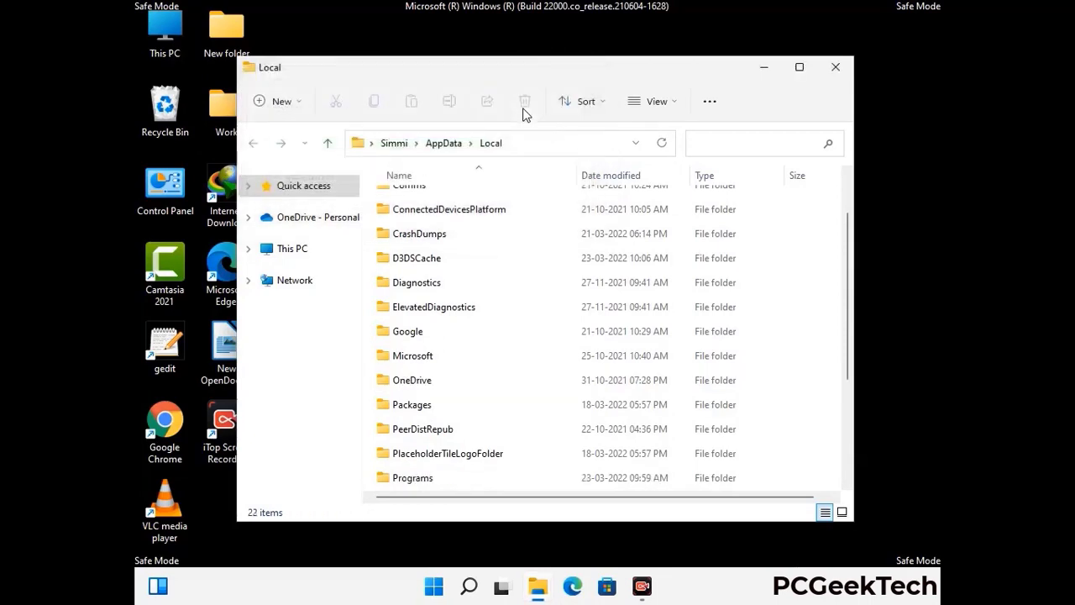
{"action": "left_click", "coordinate": [836, 76]}
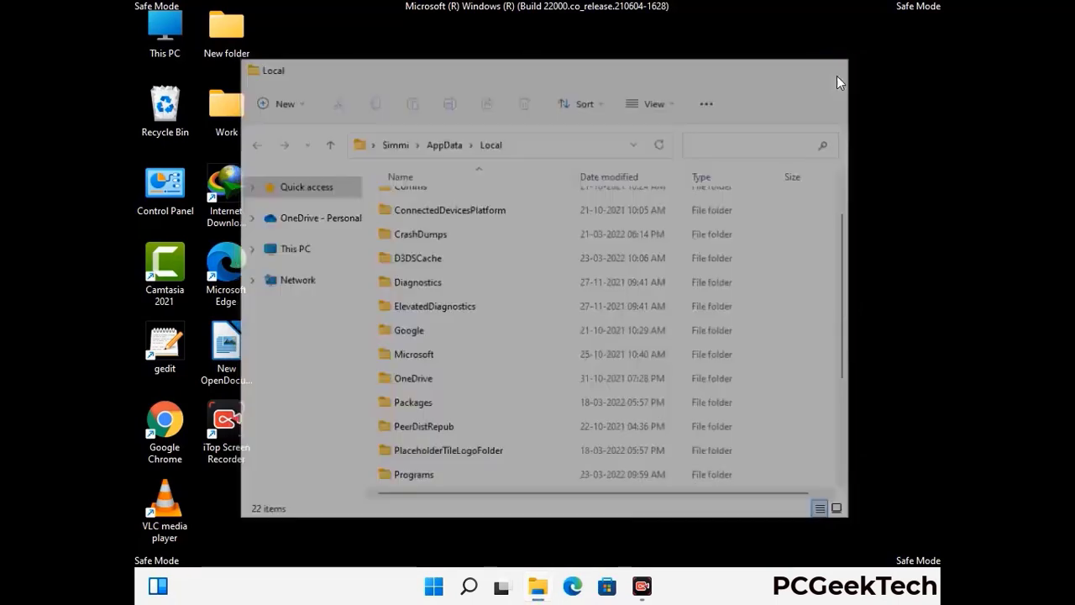
Open the ProgramData folder through the Run box.
{"action": "key", "text": "super+r"}
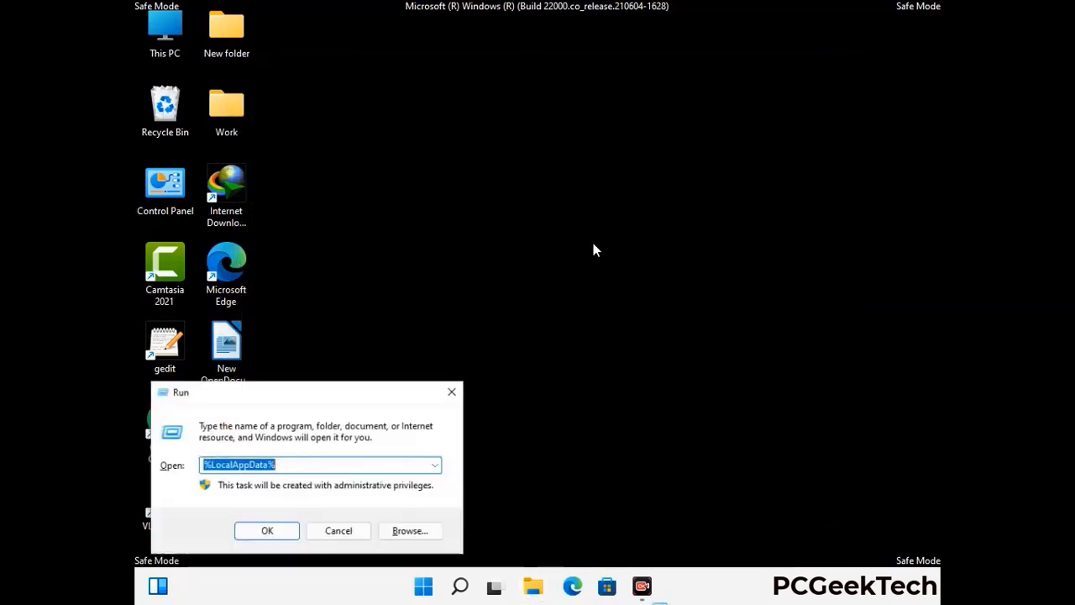
{"action": "left_click_drag", "start_coordinate": [273, 401], "coordinate": [492, 223]}
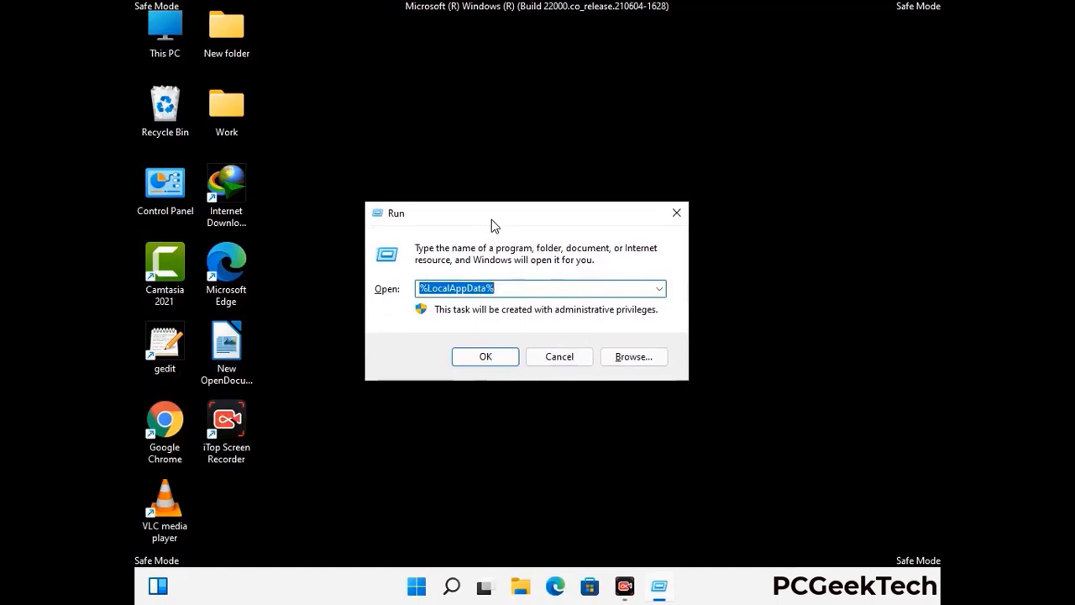
{"action": "type", "text": "%"}
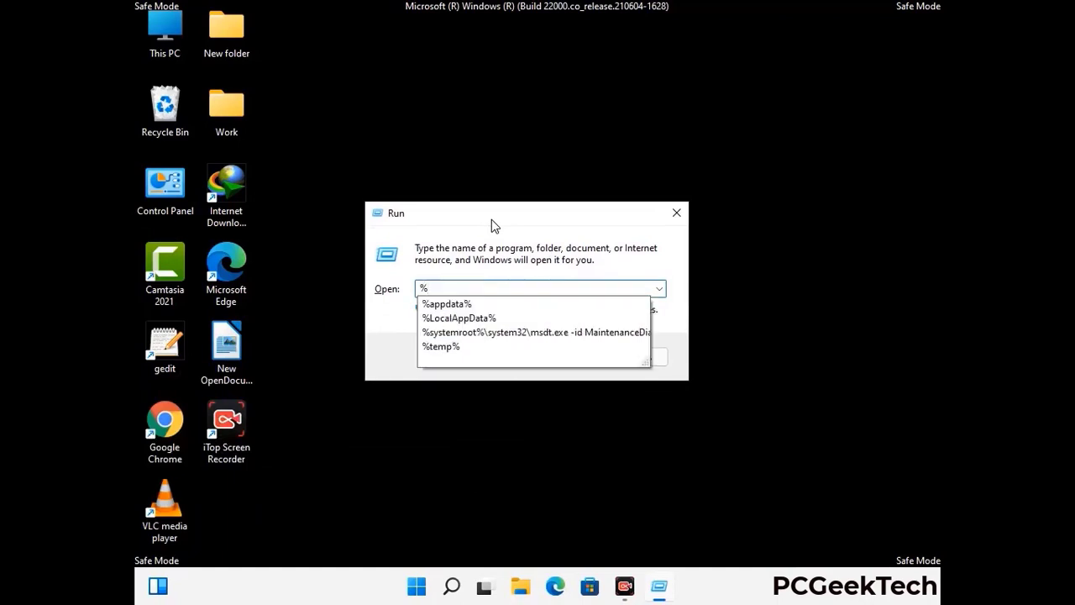
{"action": "type", "text": "ProgramData%"}
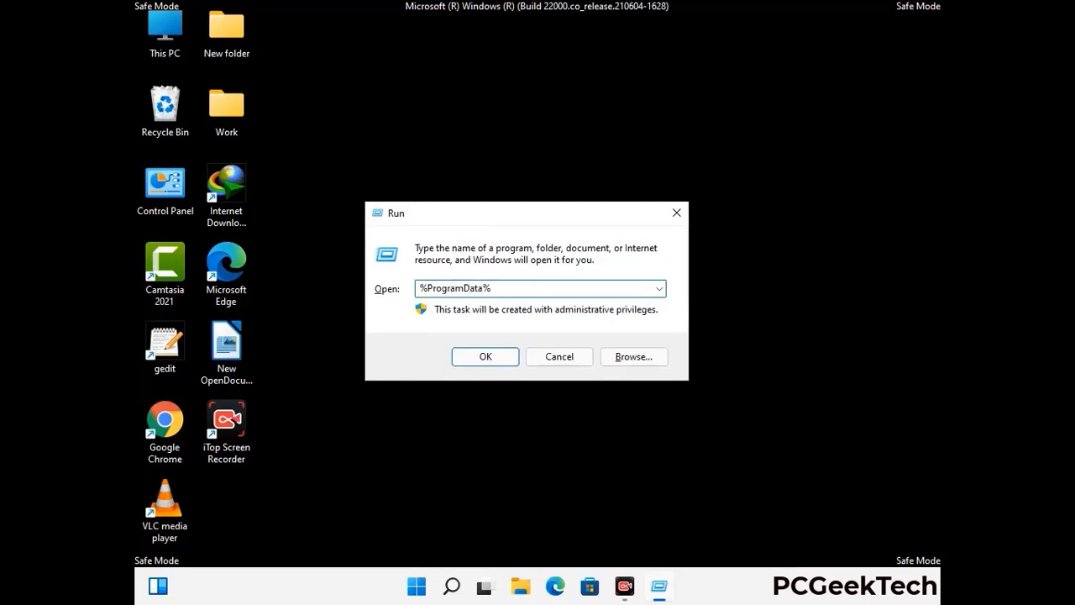
{"action": "key", "text": "Return"}
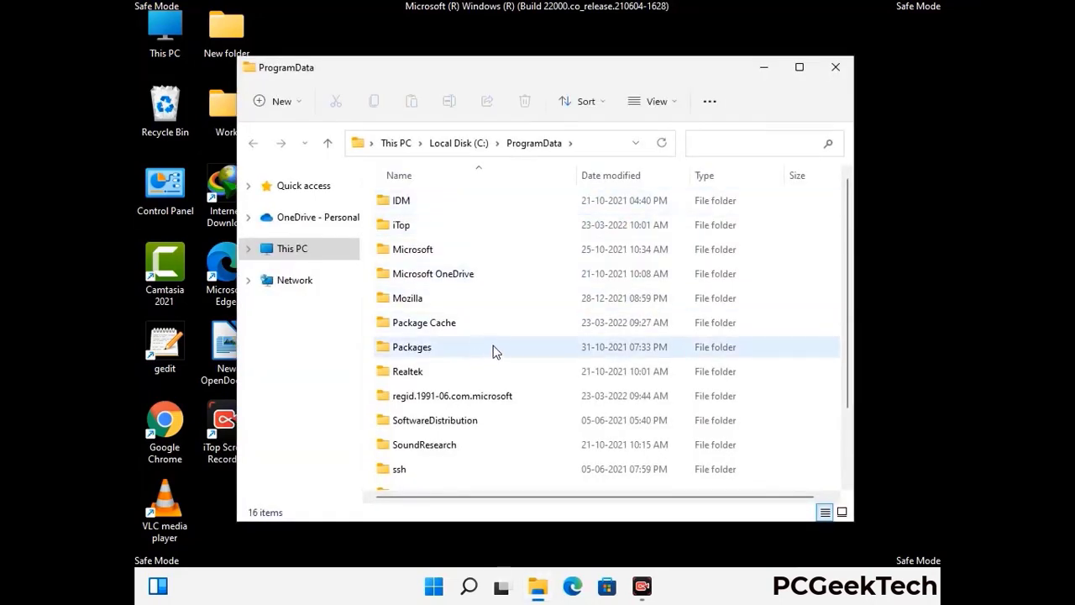
Delete the Mozilla folder from ProgramData and close the window.
{"action": "scroll", "coordinate": [494, 356], "scroll_direction": "down", "scroll_amount": 1}
{"action": "scroll", "coordinate": [493, 358], "scroll_direction": "down", "scroll_amount": 1}
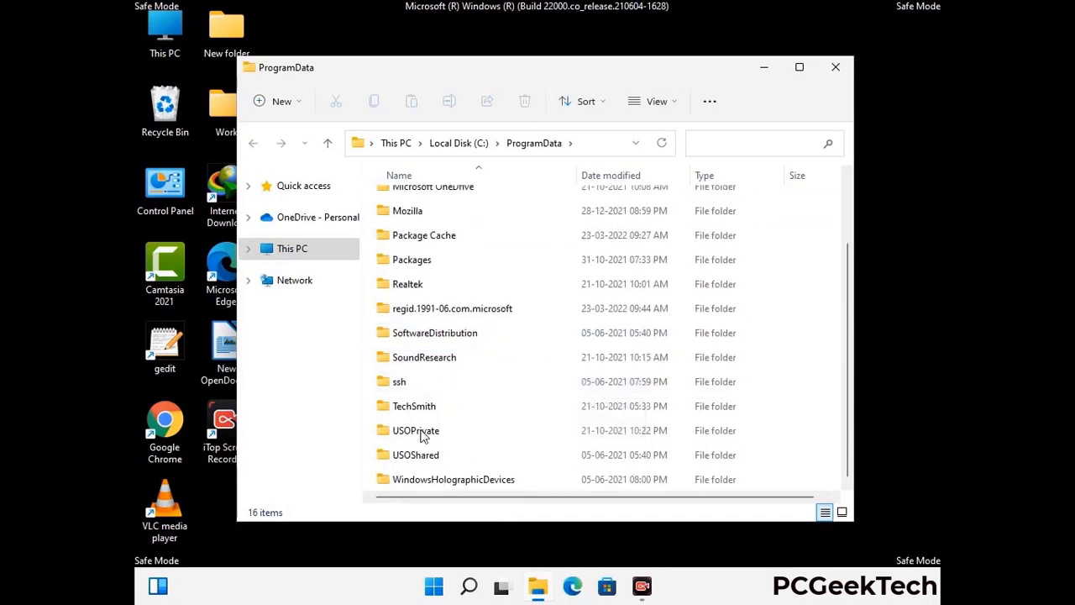
{"action": "left_click", "coordinate": [415, 211]}
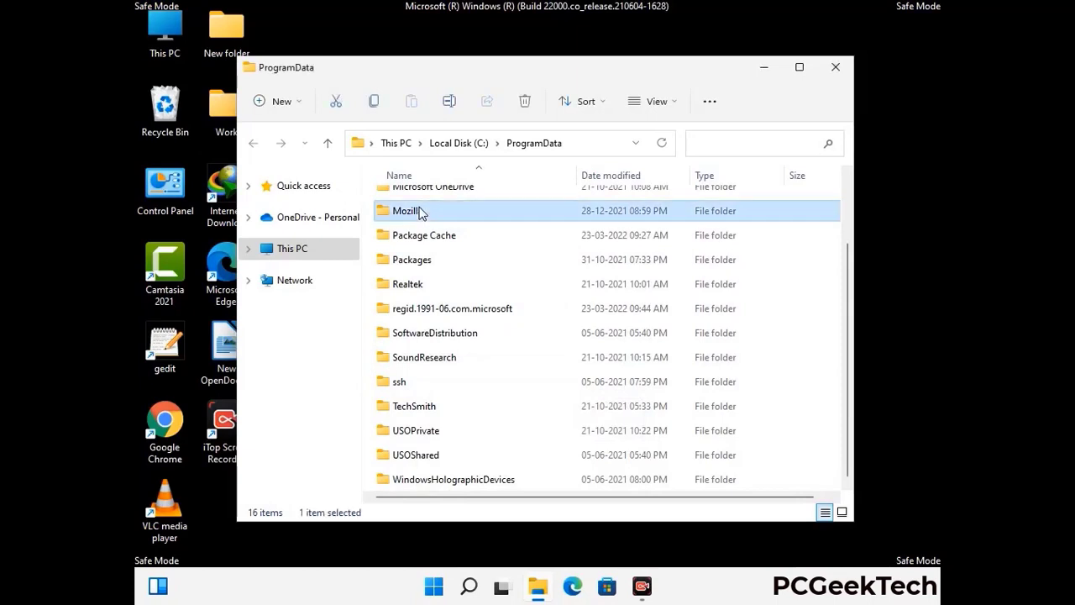
{"action": "left_click", "coordinate": [526, 101]}
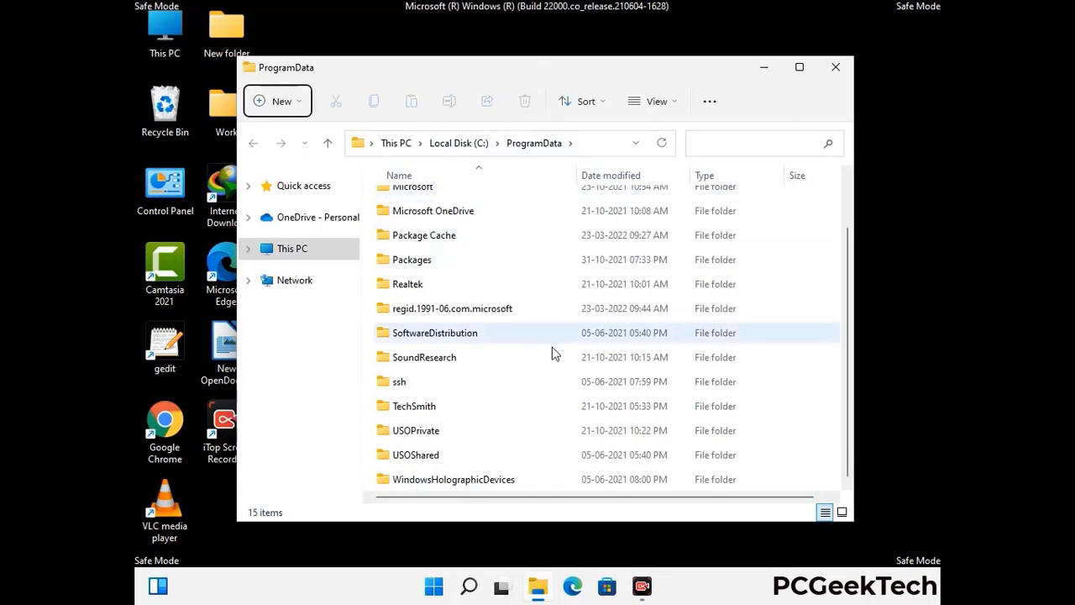
{"action": "scroll", "coordinate": [552, 354], "scroll_direction": "up", "scroll_amount": 1}
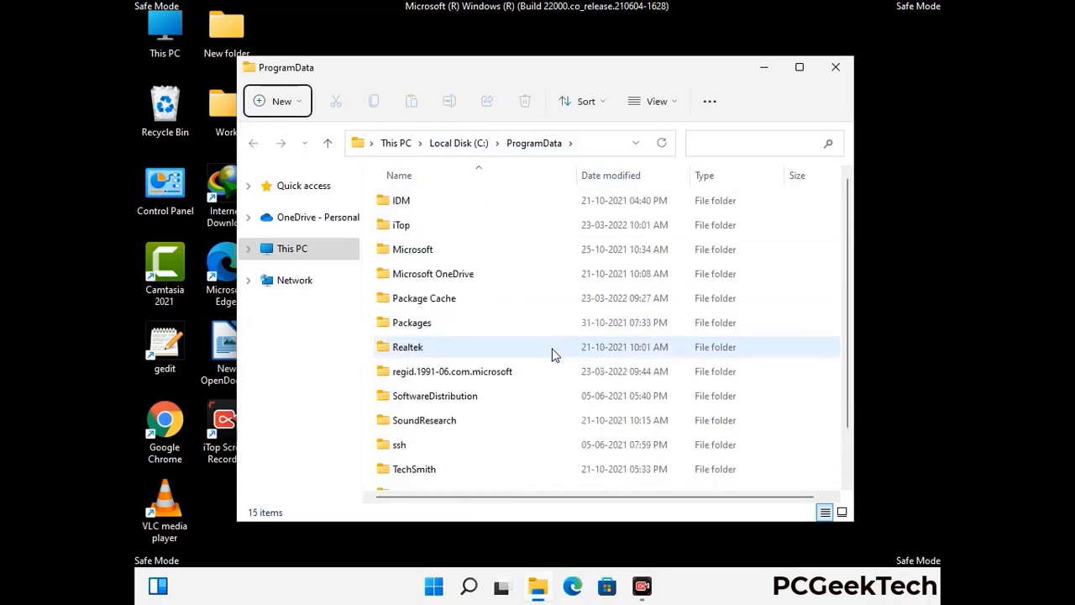
{"action": "left_click", "coordinate": [845, 71]}
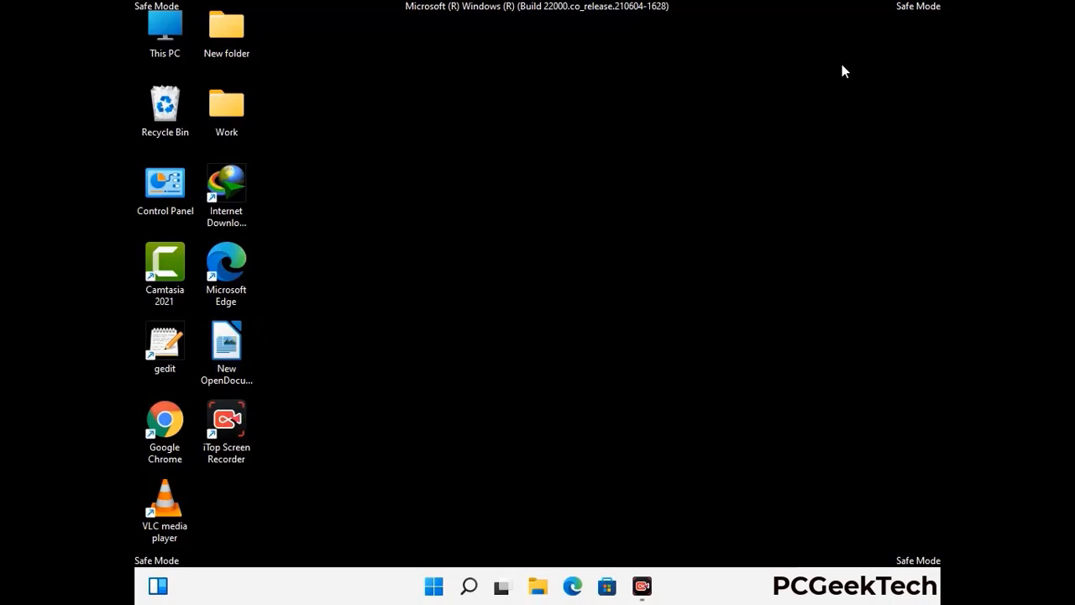
{"action": "key", "text": "super+r"}
{"action": "left_click_drag", "start_coordinate": [351, 390], "coordinate": [561, 217]}
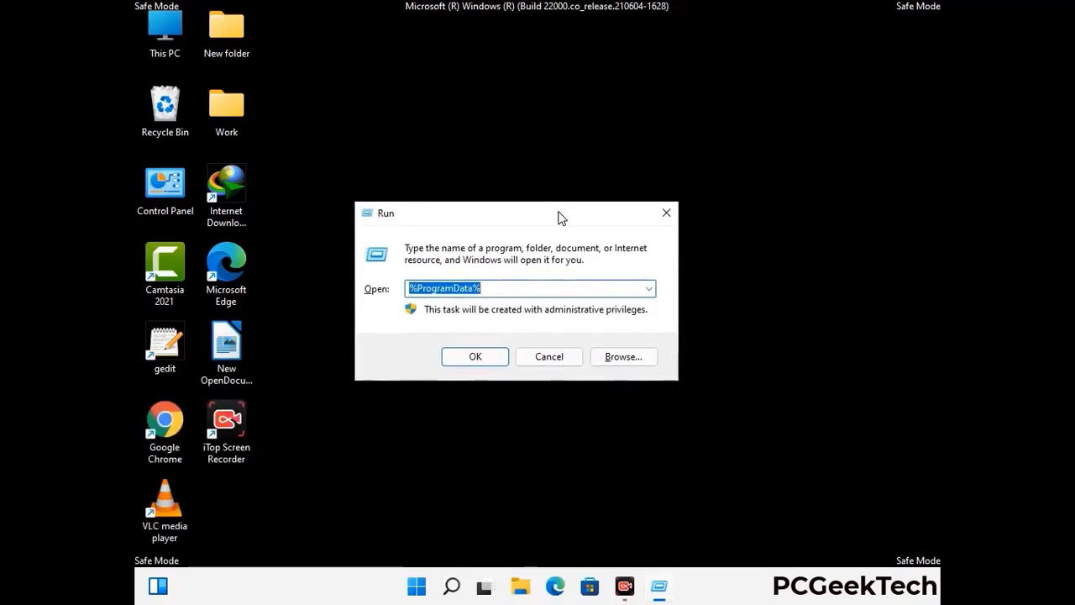
{"action": "type", "text": "%Wi"}
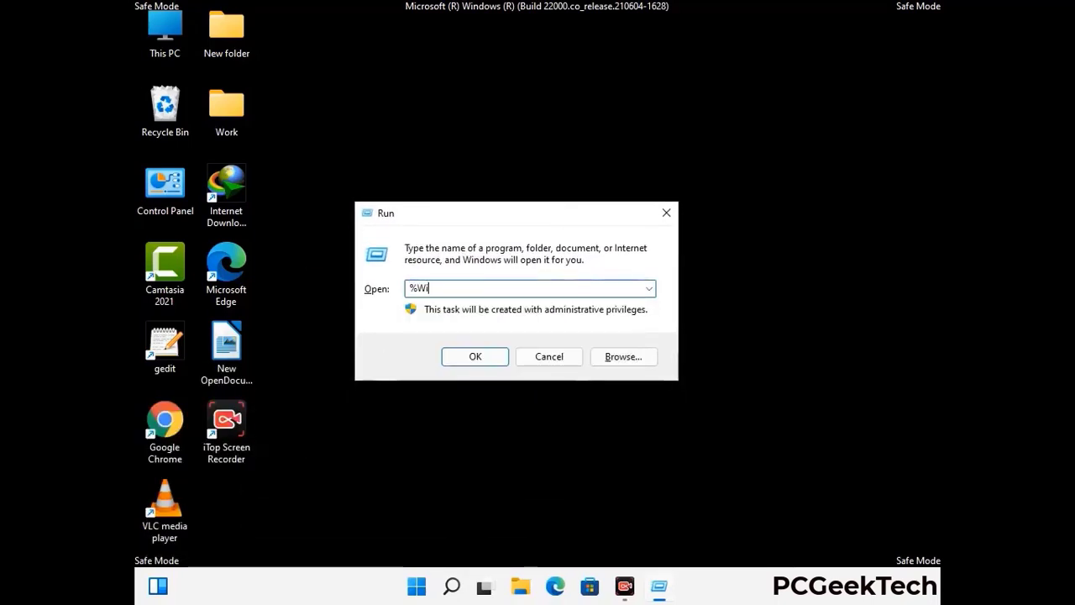
{"action": "type", "text": "nDir%"}
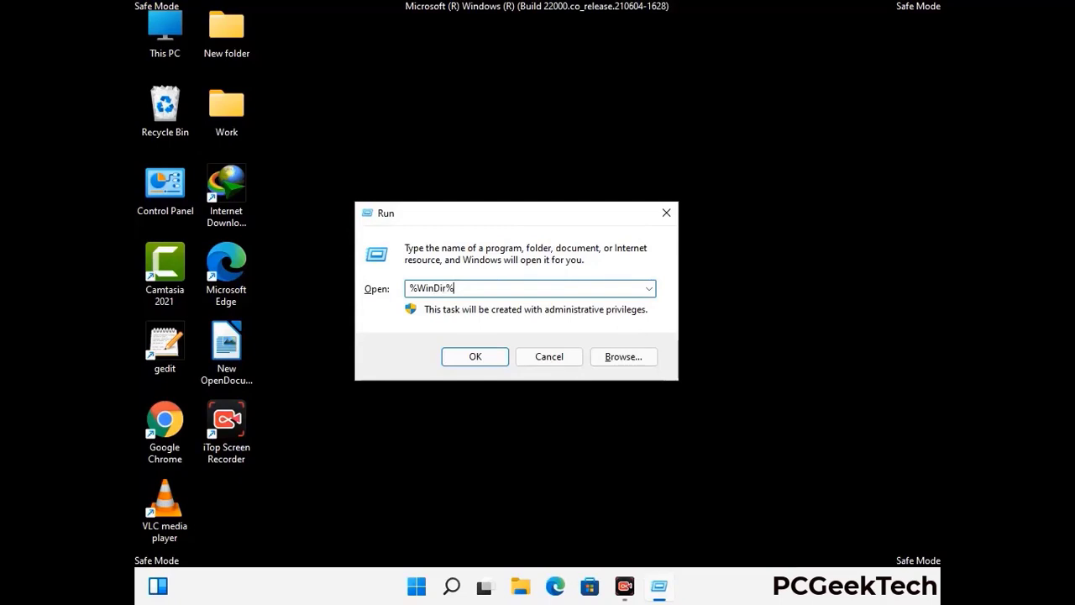
{"action": "key", "text": "Return"}
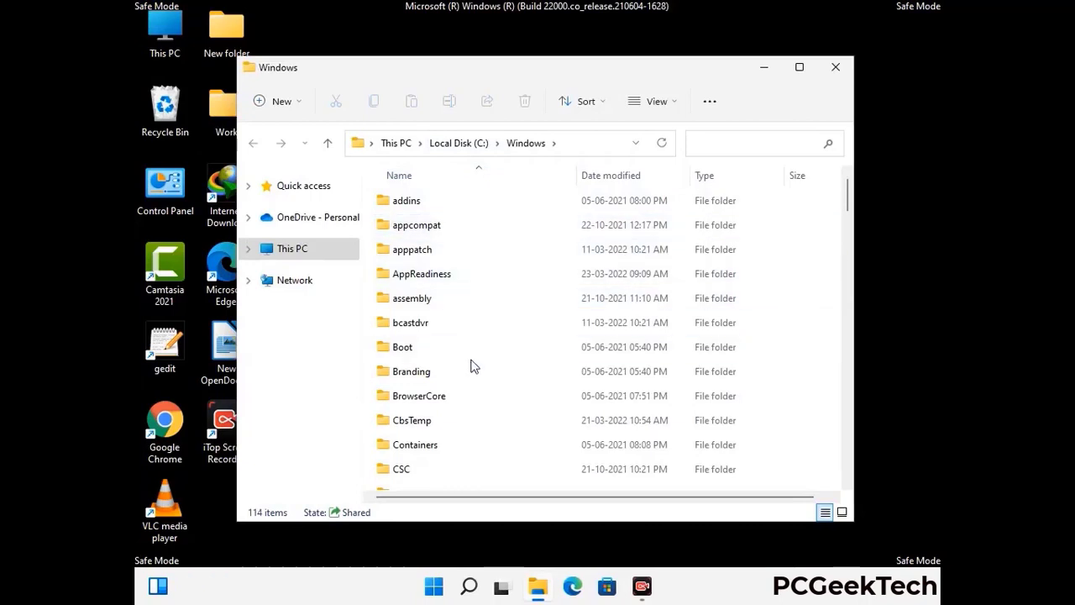
{"action": "scroll", "coordinate": [473, 370], "scroll_direction": "down", "scroll_amount": 1}
{"action": "scroll", "coordinate": [473, 371], "scroll_direction": "down", "scroll_amount": 3}
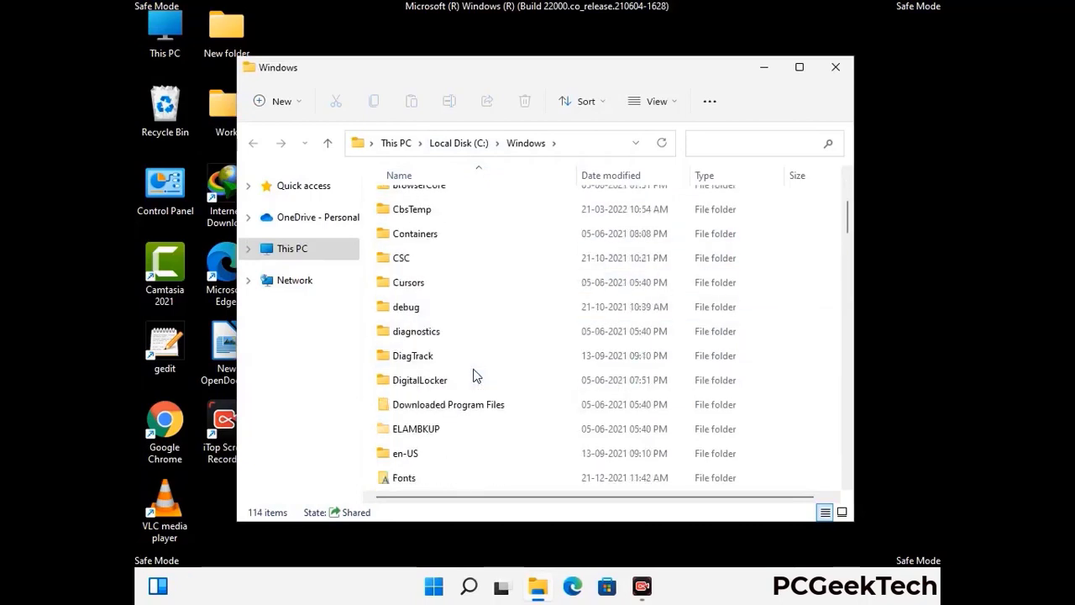
{"action": "scroll", "coordinate": [472, 378], "scroll_direction": "down", "scroll_amount": 5}
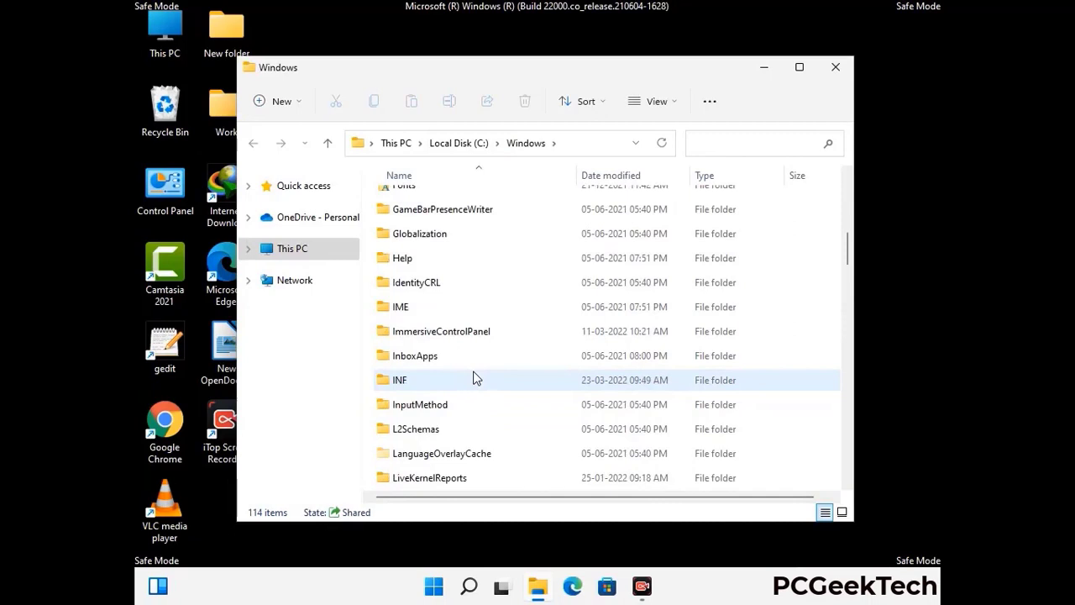
{"action": "scroll", "coordinate": [473, 378], "scroll_direction": "down", "scroll_amount": 4}
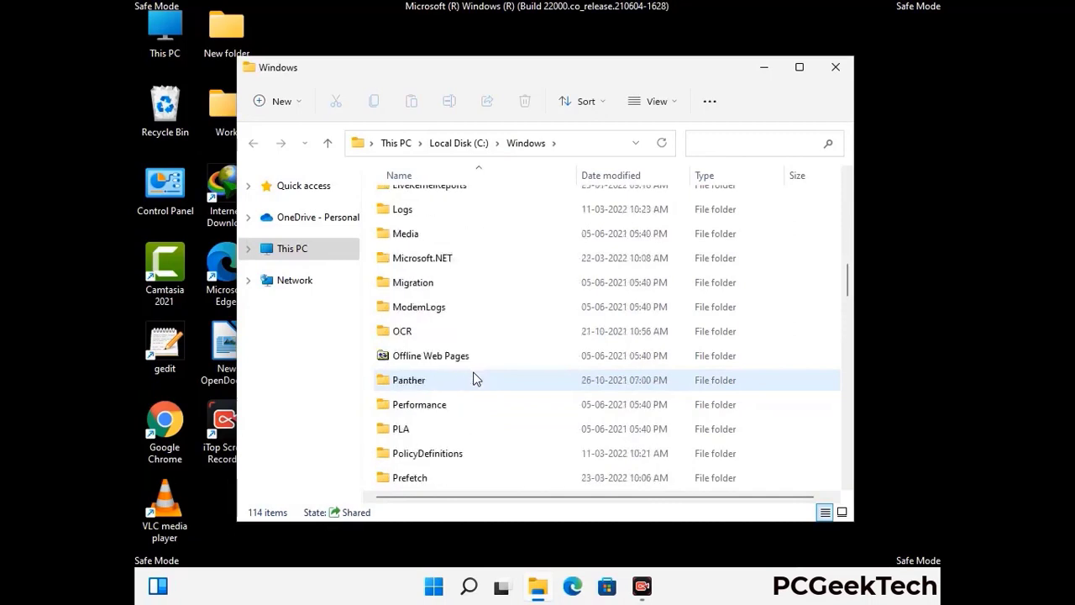
{"action": "scroll", "coordinate": [473, 378], "scroll_direction": "down", "scroll_amount": 6}
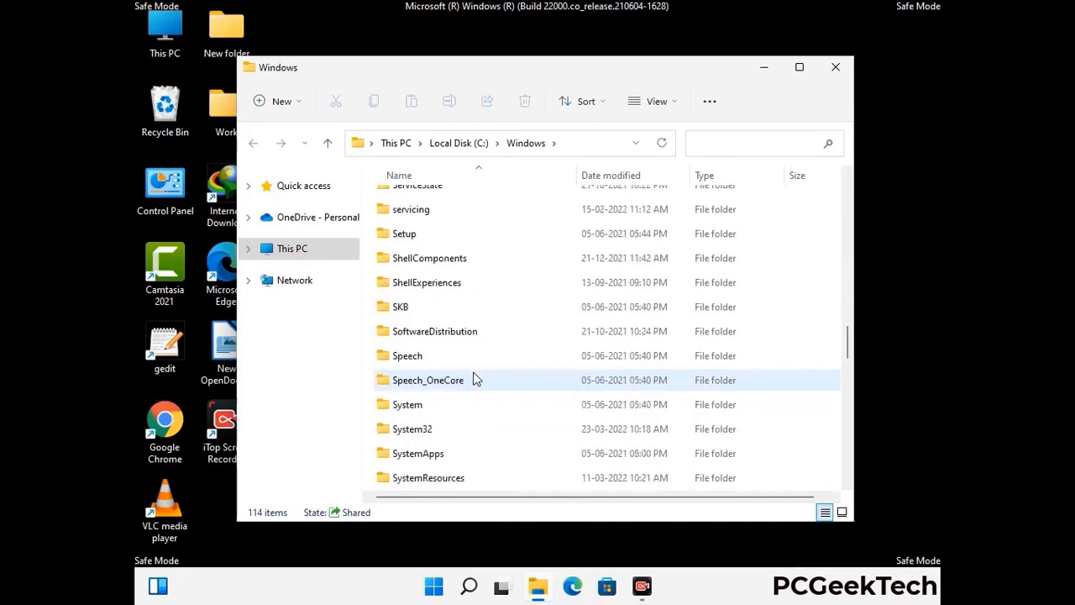
{"action": "scroll", "coordinate": [473, 378], "scroll_direction": "down", "scroll_amount": 7}
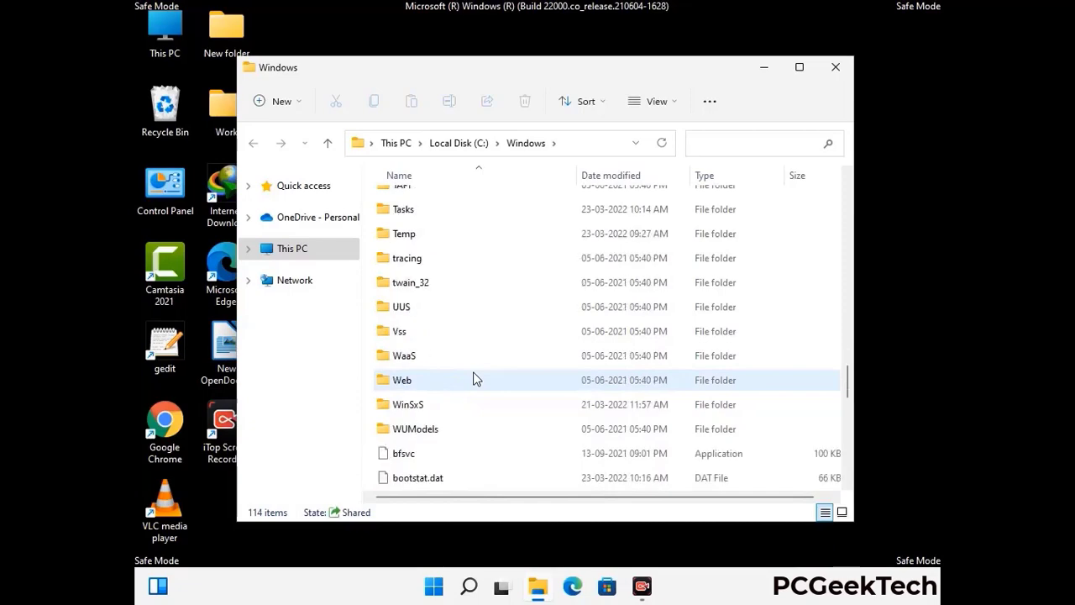
{"action": "scroll", "coordinate": [472, 378], "scroll_direction": "down", "scroll_amount": 8}
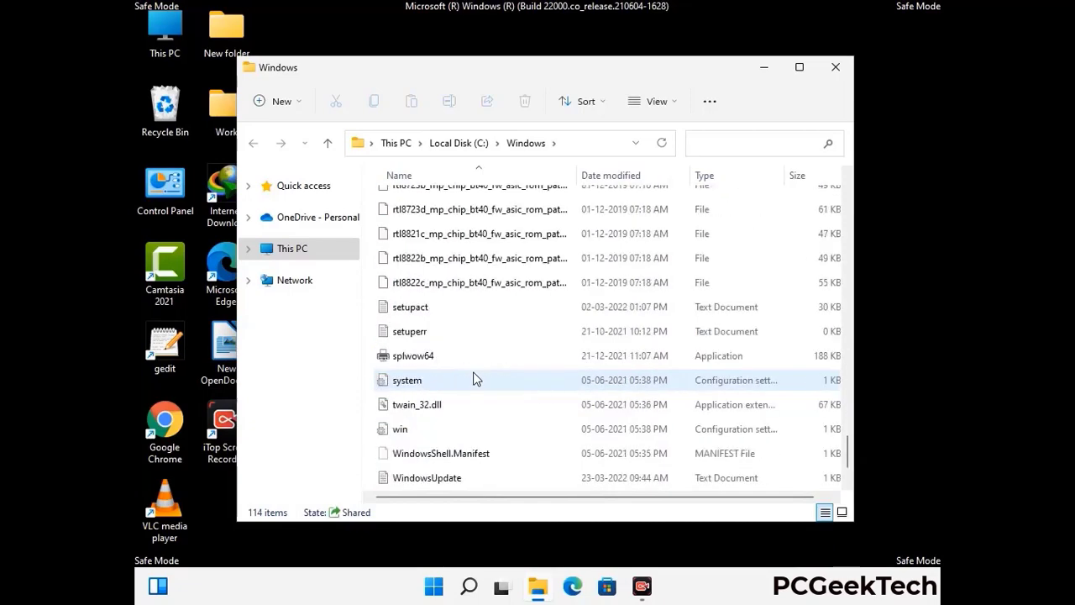
{"action": "scroll", "coordinate": [473, 378], "scroll_direction": "up", "scroll_amount": 15}
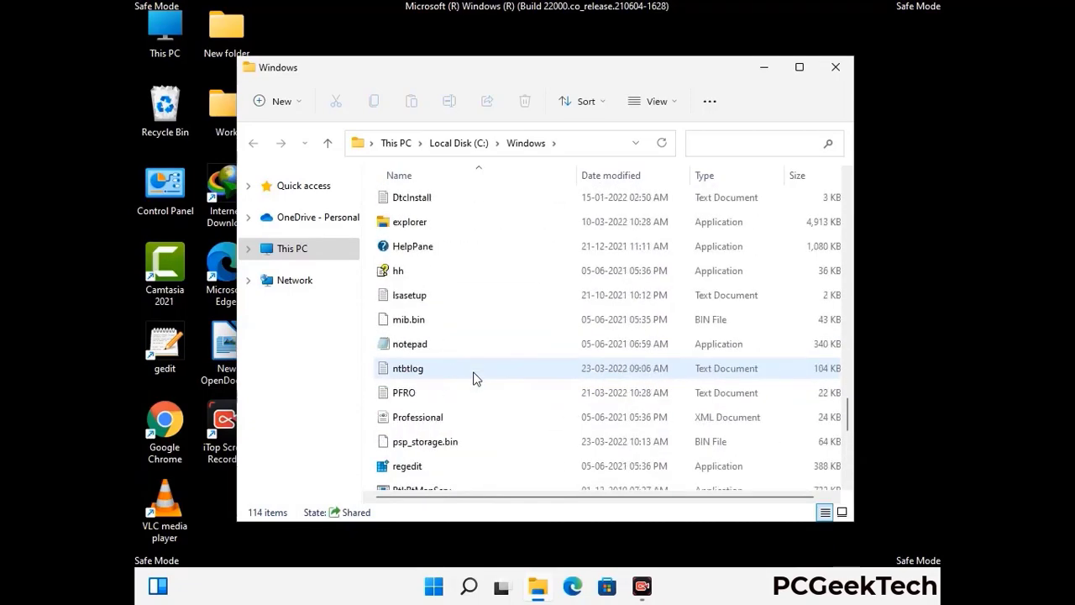
{"action": "scroll", "coordinate": [473, 378], "scroll_direction": "up", "scroll_amount": 3}
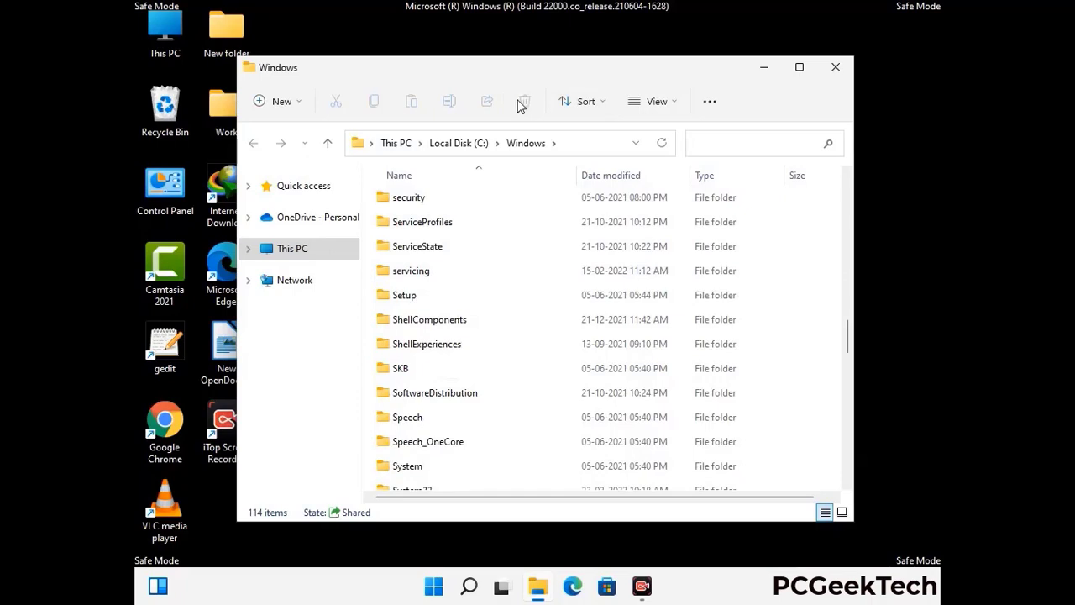
{"action": "left_click", "coordinate": [843, 71]}
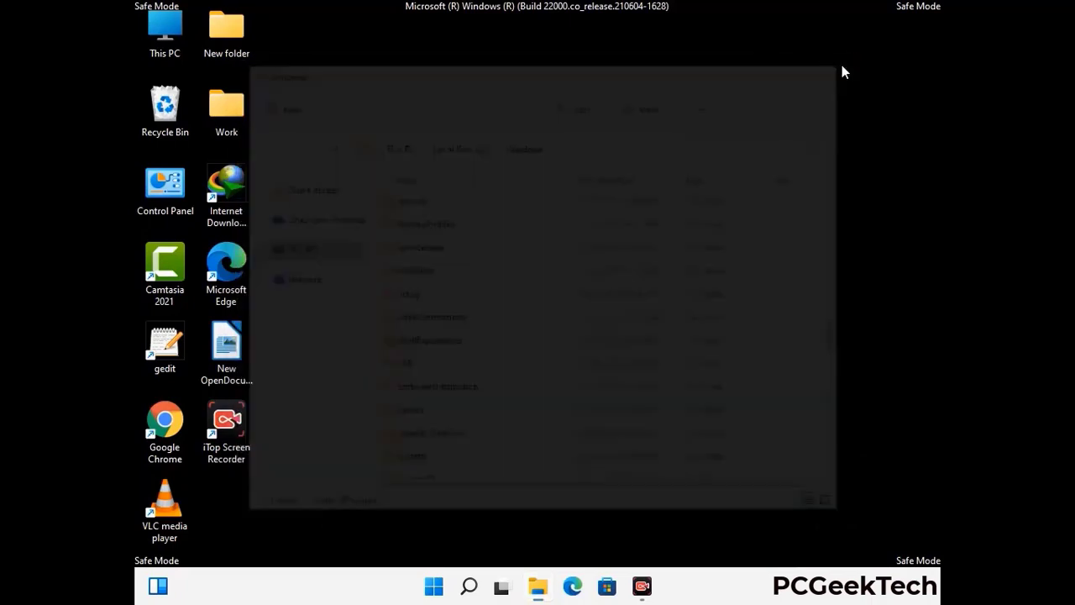
Run %temp% to open the user's AppData\Local\Temp folder.
{"action": "key", "text": "super+r"}
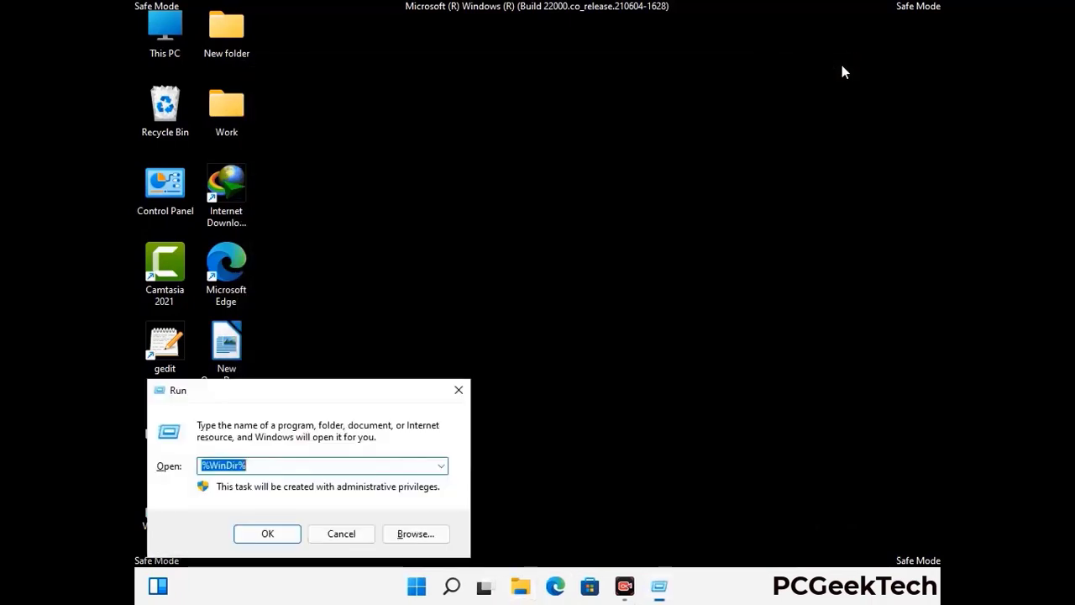
{"action": "left_click_drag", "start_coordinate": [355, 396], "coordinate": [610, 144]}
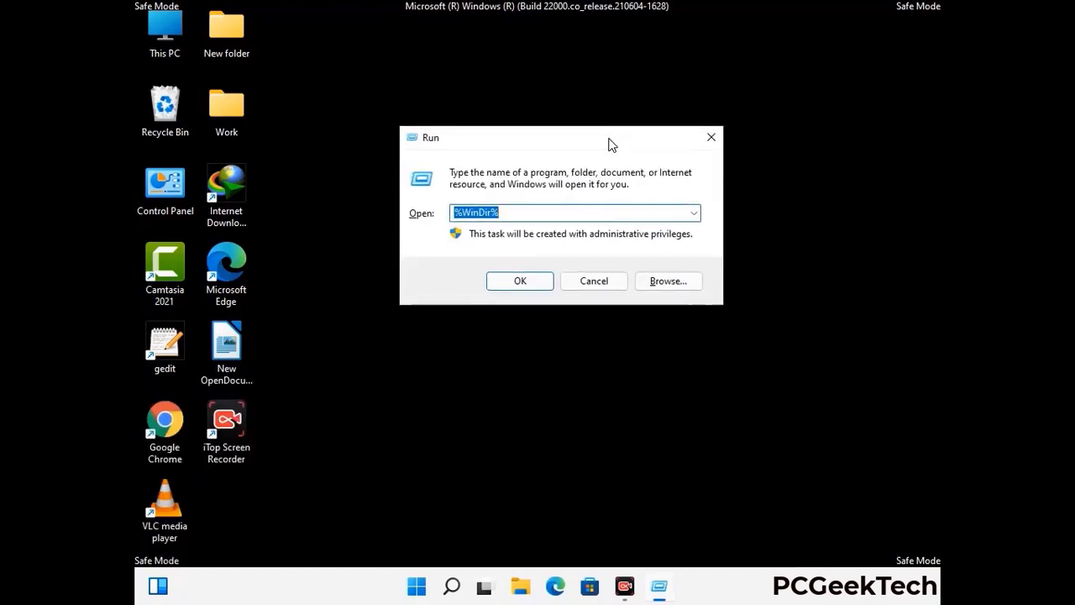
{"action": "type", "text": "%temp%"}
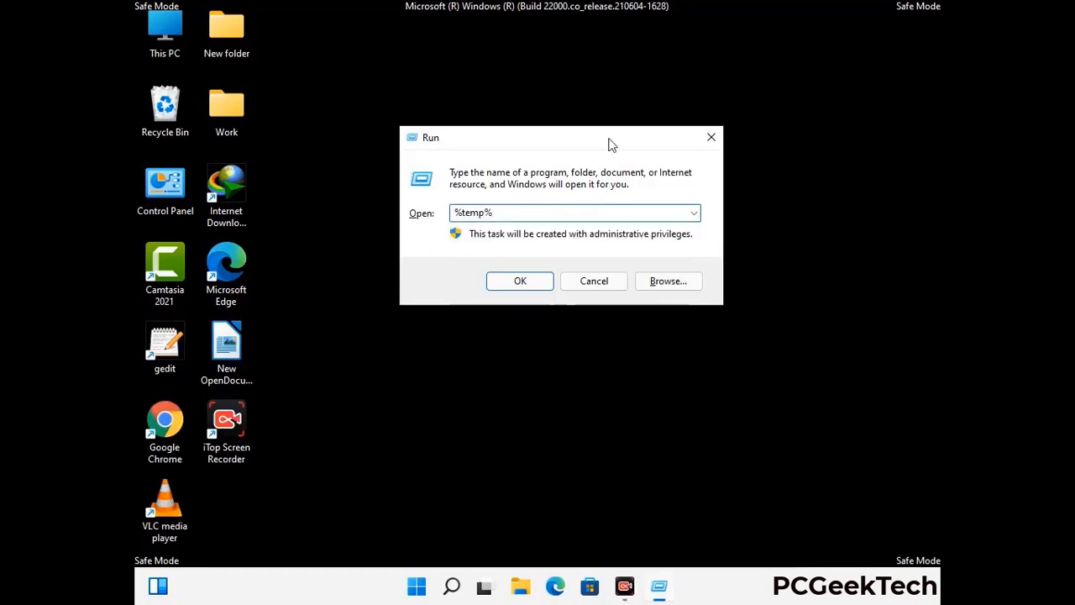
{"action": "left_click", "coordinate": [537, 281]}
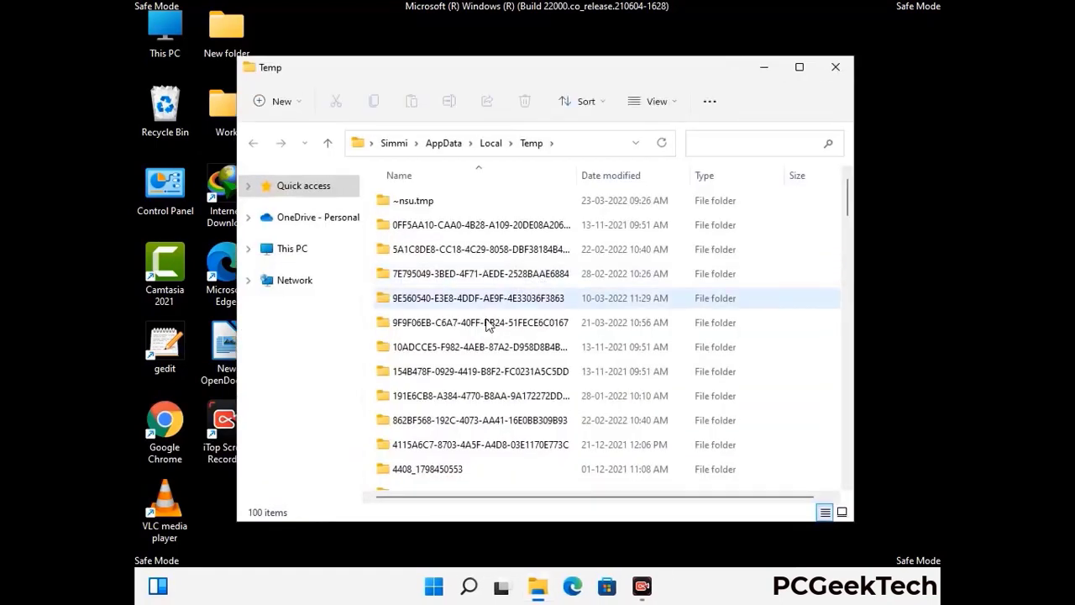
Select all items in the Temp folder, delete them, and close the window.
{"action": "left_click", "coordinate": [486, 322]}
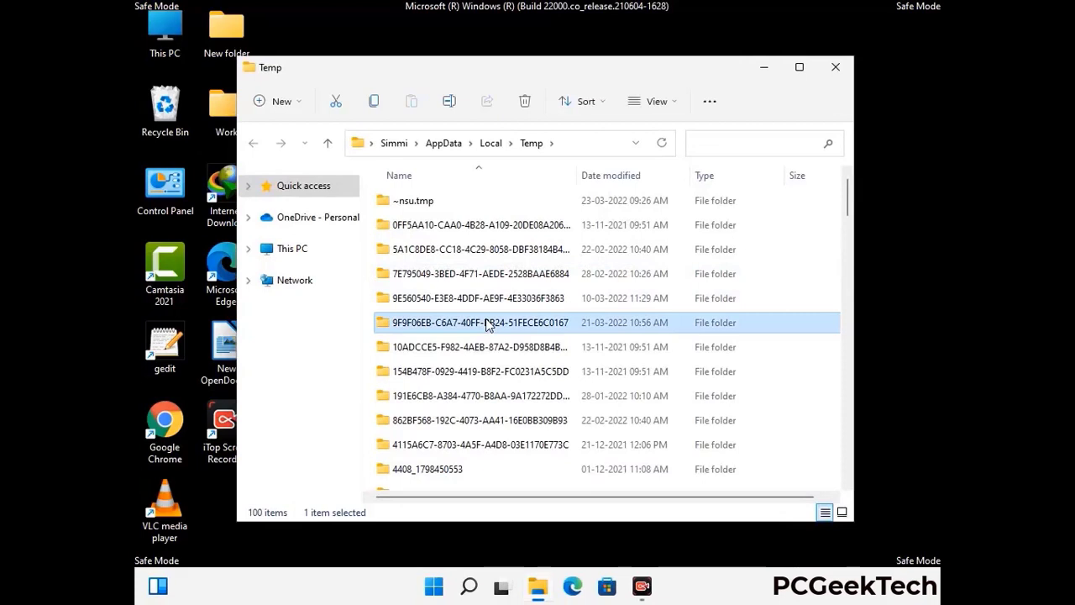
{"action": "key", "text": "ctrl+a"}
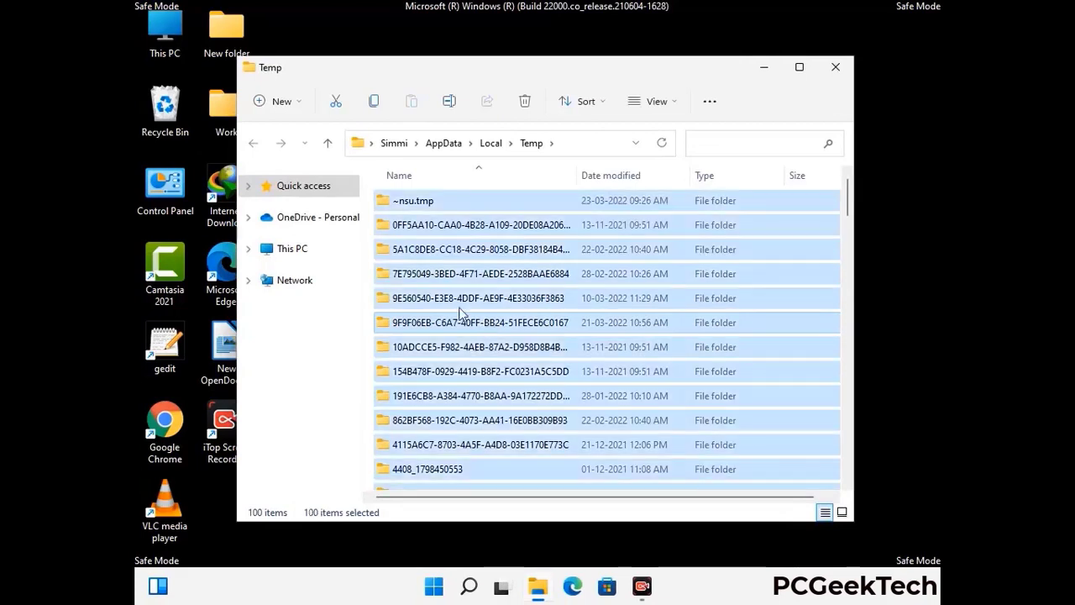
{"action": "left_click", "coordinate": [526, 101]}
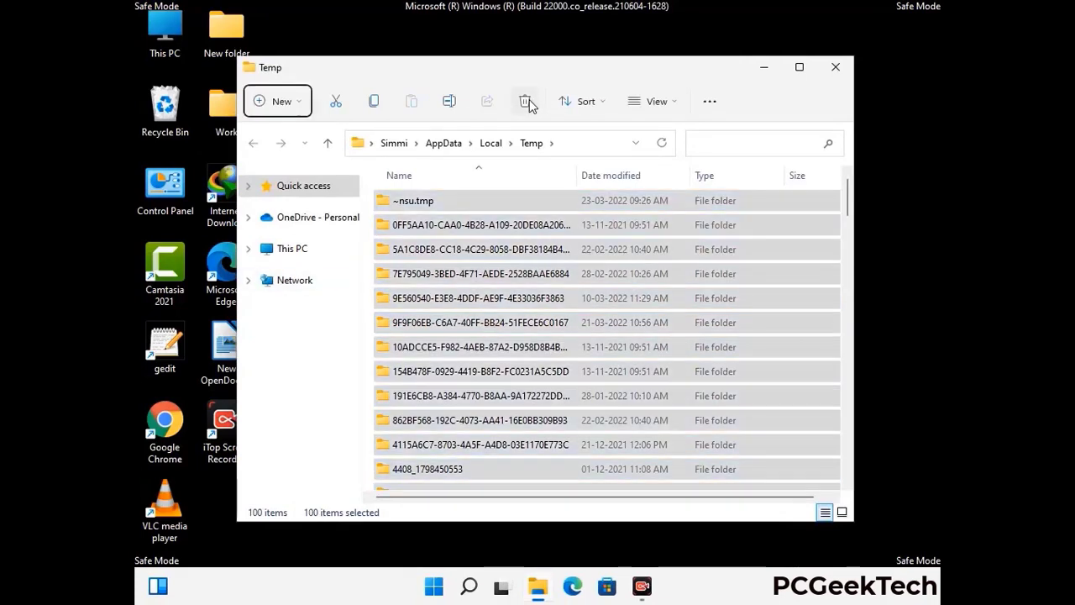
{"action": "left_click", "coordinate": [836, 66]}
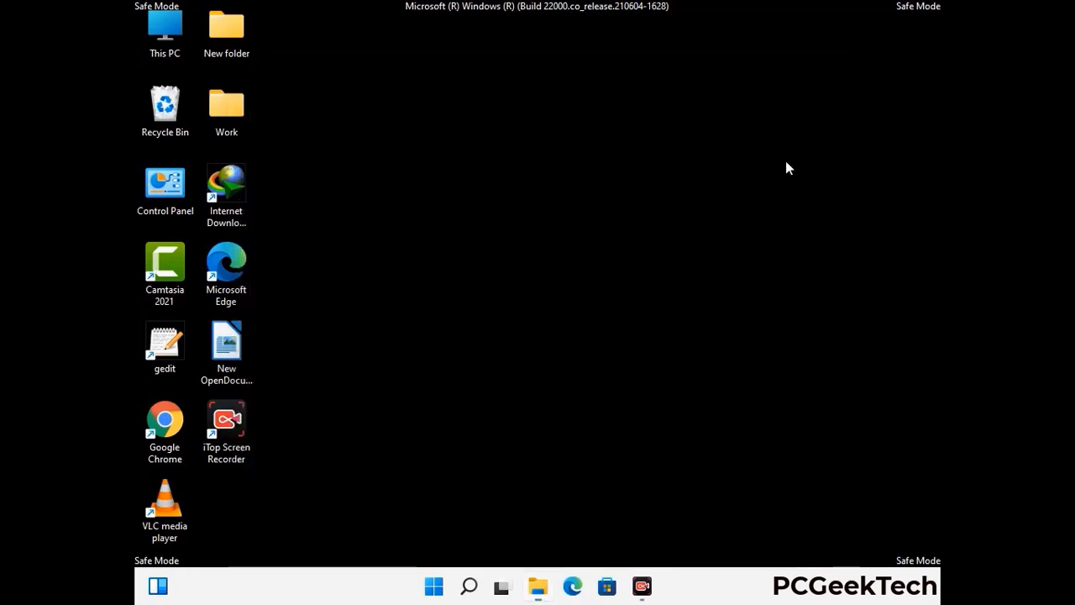
Run temp to open the C:\Windows\Temp folder.
{"action": "key", "text": "super+r"}
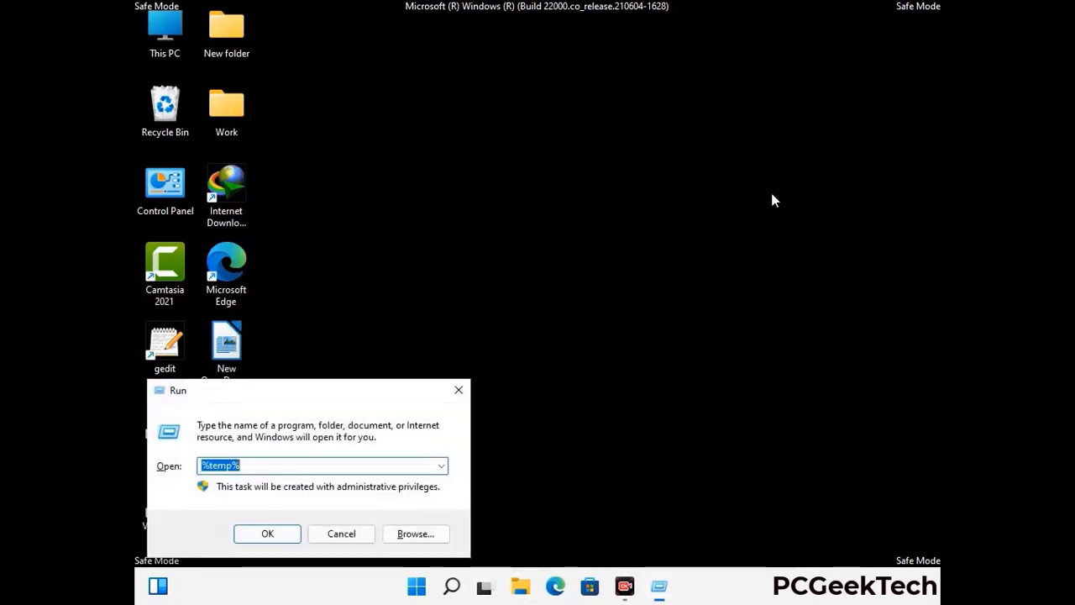
{"action": "left_click_drag", "start_coordinate": [366, 389], "coordinate": [613, 157]}
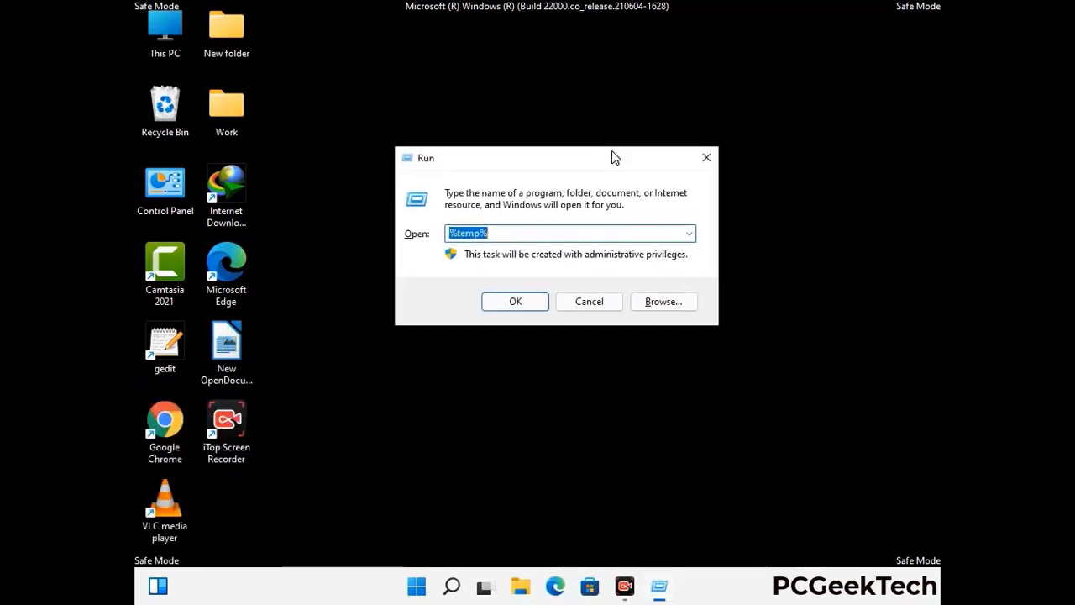
{"action": "type", "text": "temp"}
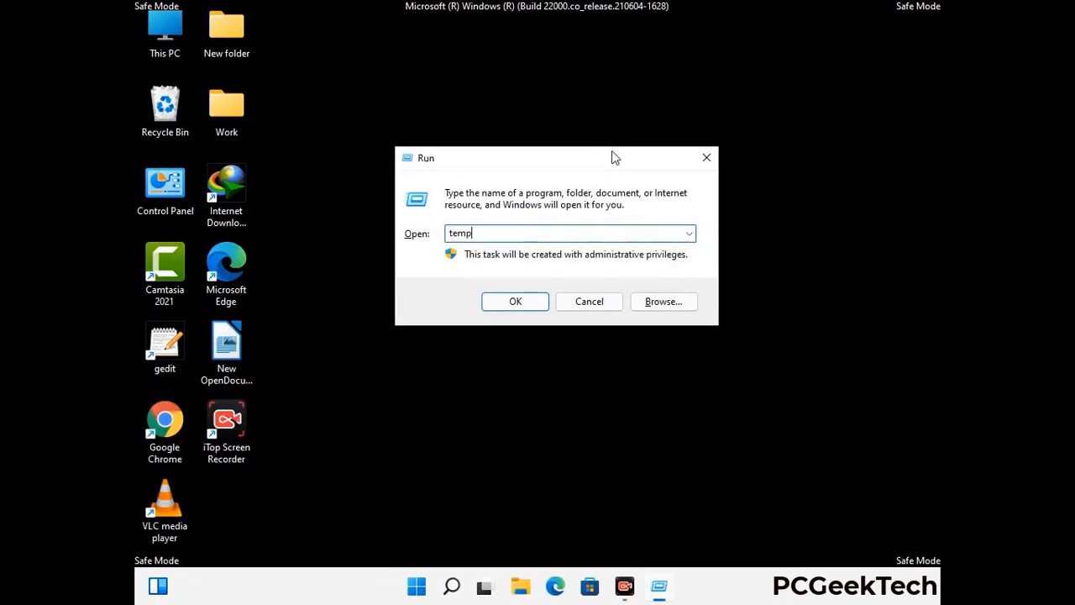
{"action": "key", "text": "Return"}
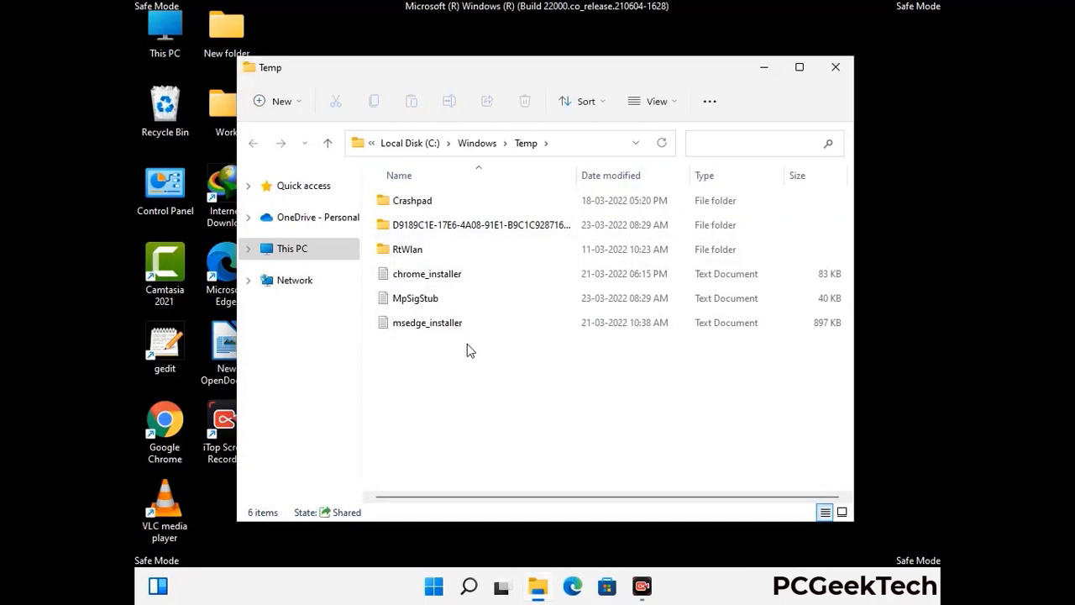
Delete all six items in Windows Temp and close the window.
{"action": "key", "text": "ctrl+a"}
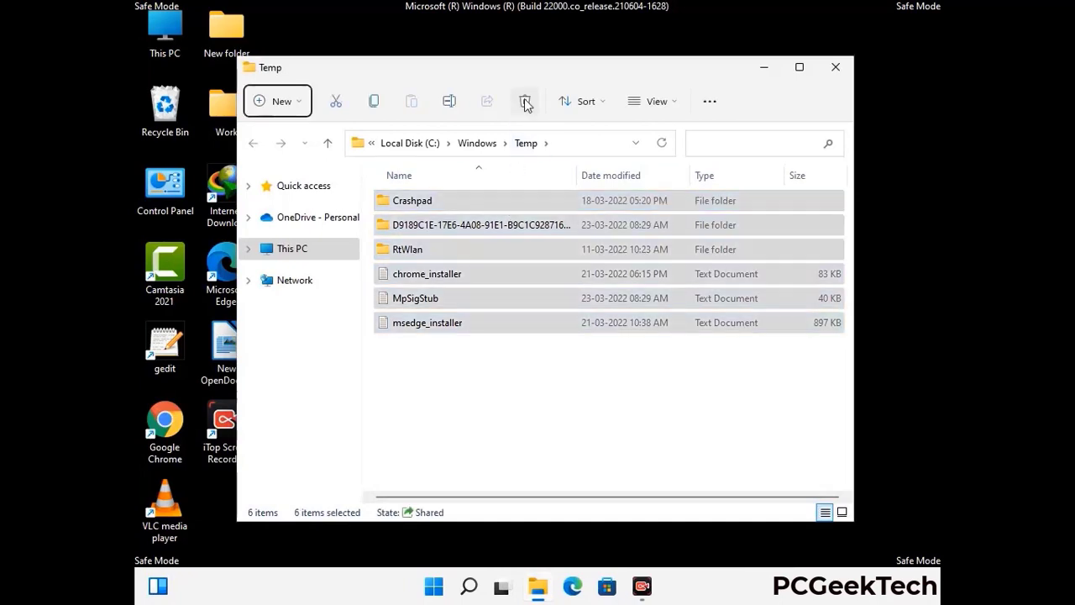
{"action": "left_click", "coordinate": [525, 101]}
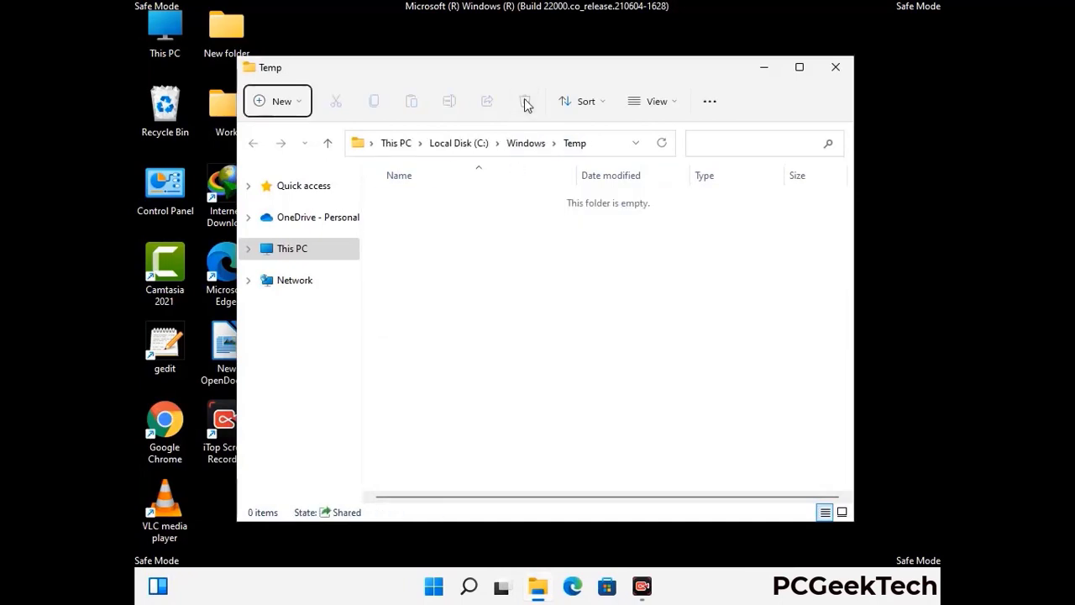
{"action": "left_click", "coordinate": [836, 67]}
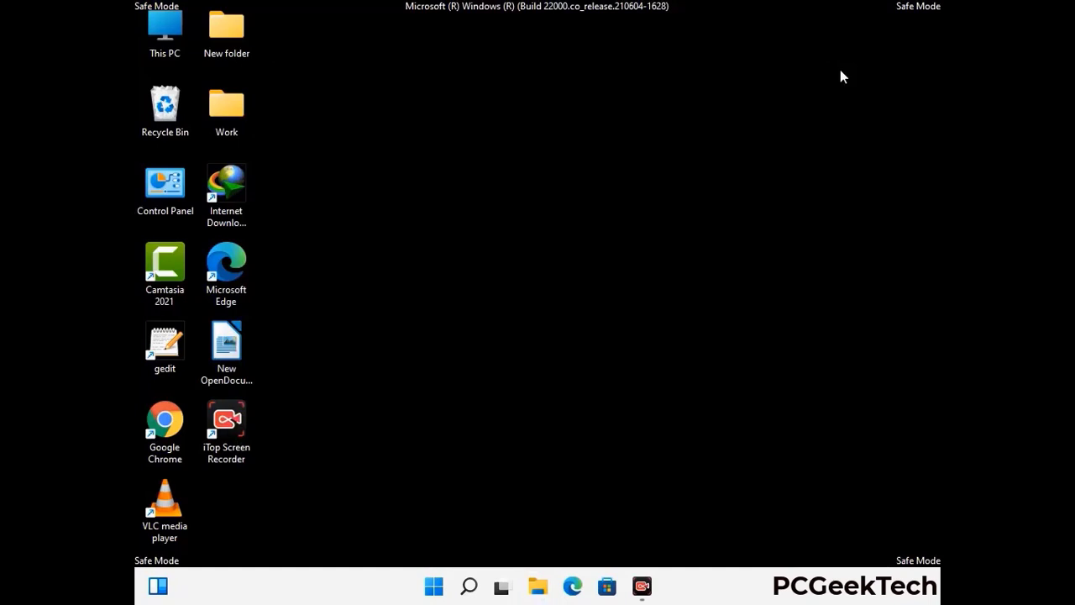
Run regedit from the Run box to start Registry Editor.
{"action": "key", "text": "super+r"}
{"action": "left_click_drag", "start_coordinate": [327, 388], "coordinate": [559, 135]}
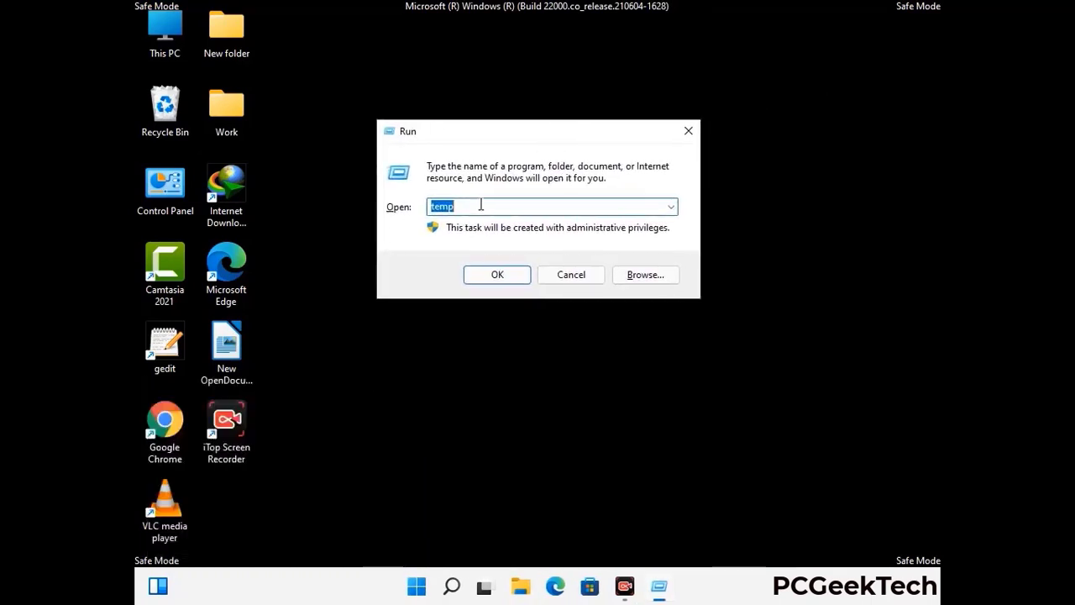
{"action": "type", "text": "regedit"}
{"action": "key", "text": "Return"}
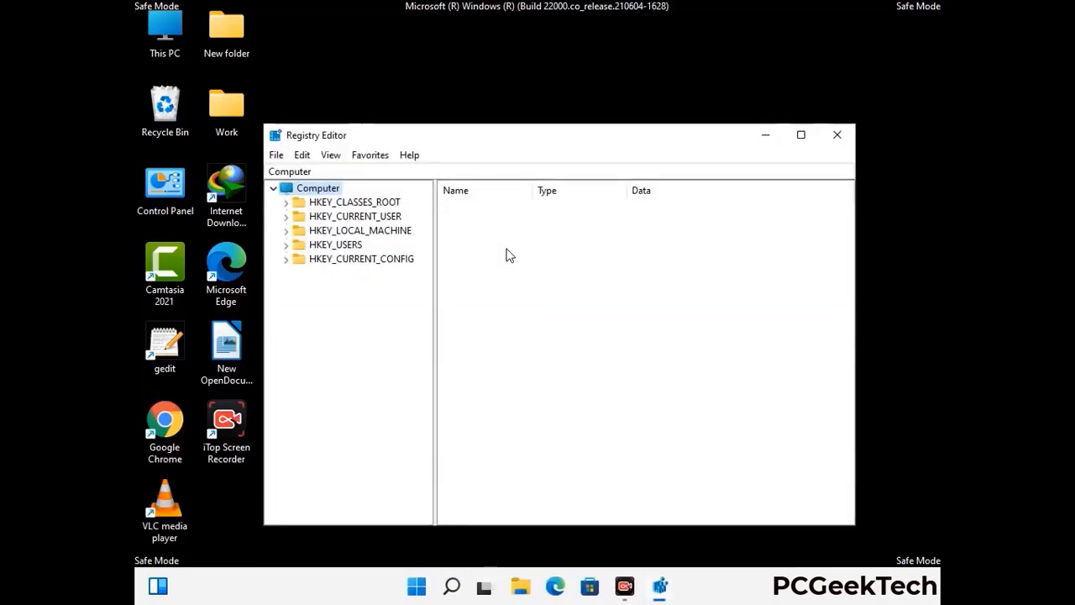
Expand HKEY_CURRENT_USER, then Software, then the Microsoft key in the registry tree.
{"action": "left_click", "coordinate": [361, 230]}
{"action": "left_click", "coordinate": [286, 216]}
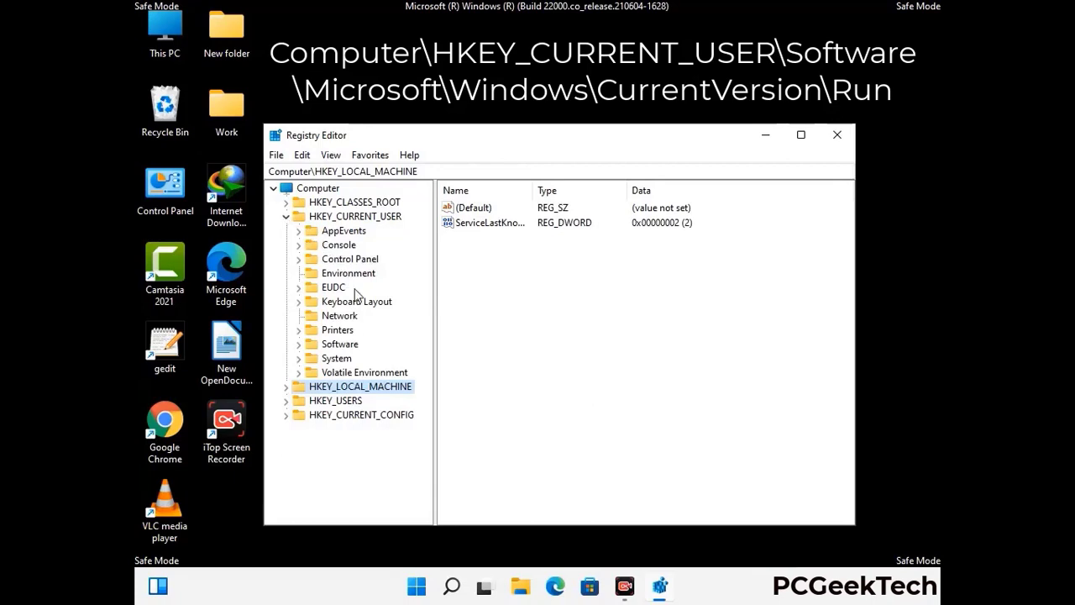
{"action": "left_click", "coordinate": [337, 348]}
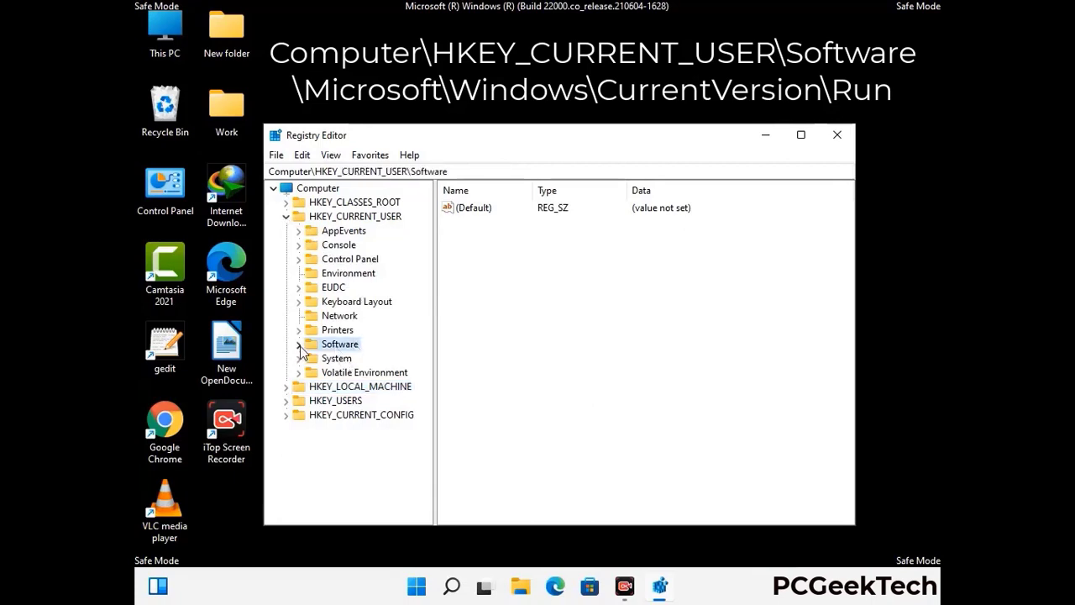
{"action": "left_click", "coordinate": [298, 346]}
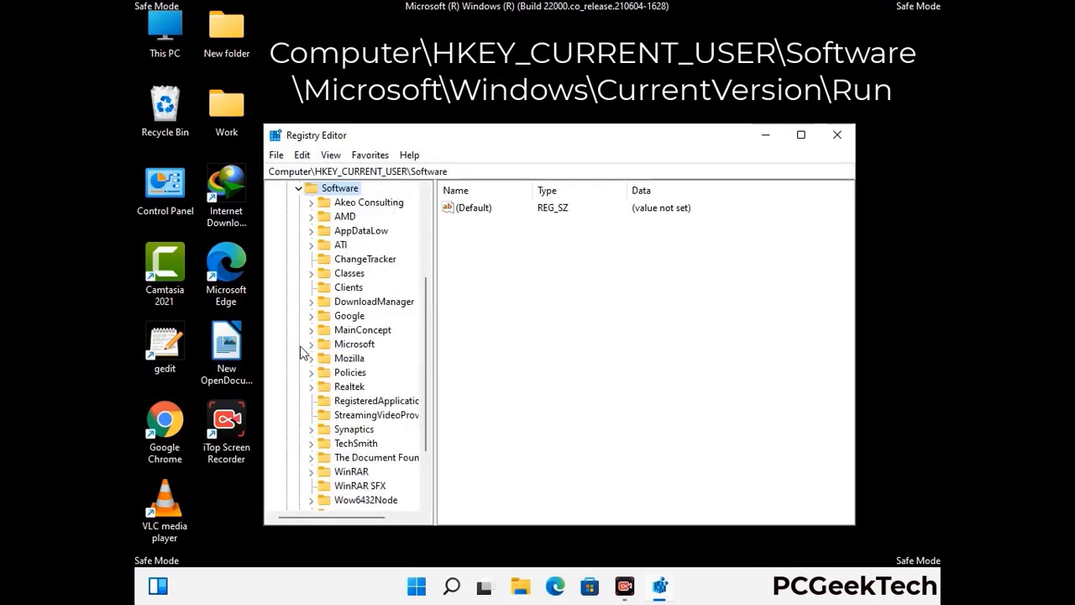
{"action": "double_click", "coordinate": [351, 345]}
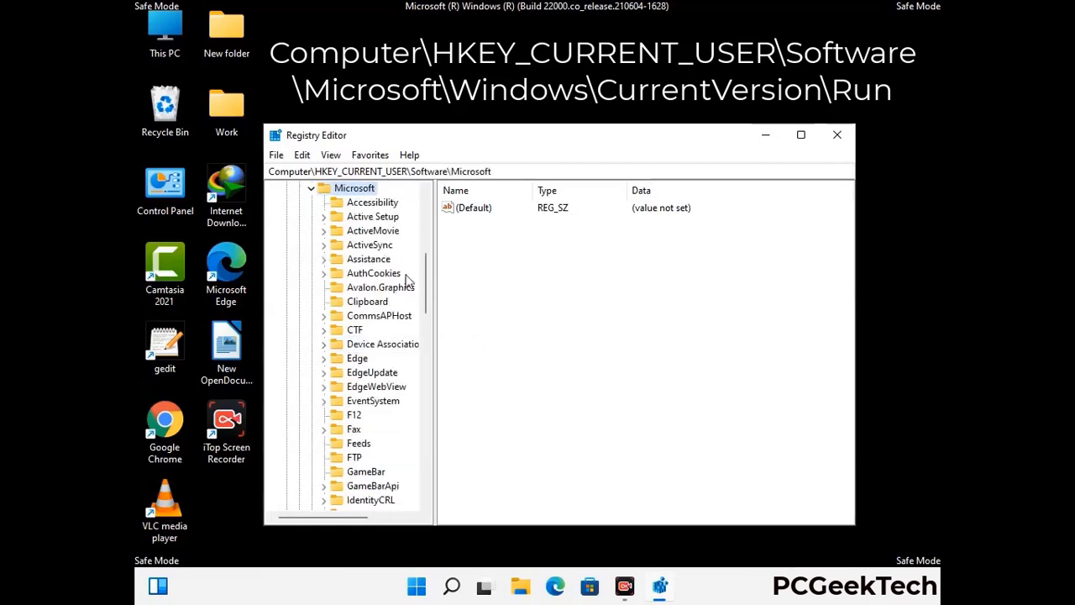
Open Windows > CurrentVersion and select the Run key to show its startup values.
{"action": "scroll", "coordinate": [389, 367], "scroll_direction": "down", "scroll_amount": 2}
{"action": "scroll", "coordinate": [389, 367], "scroll_direction": "down", "scroll_amount": 2}
{"action": "scroll", "coordinate": [389, 367], "scroll_direction": "down", "scroll_amount": 1}
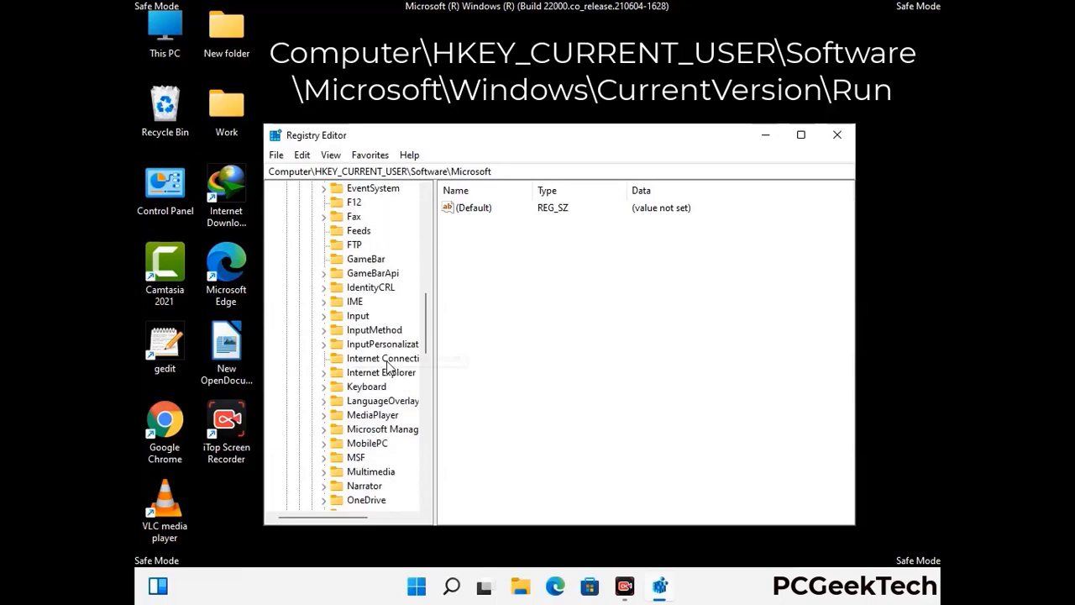
{"action": "scroll", "coordinate": [389, 367], "scroll_direction": "down", "scroll_amount": 2}
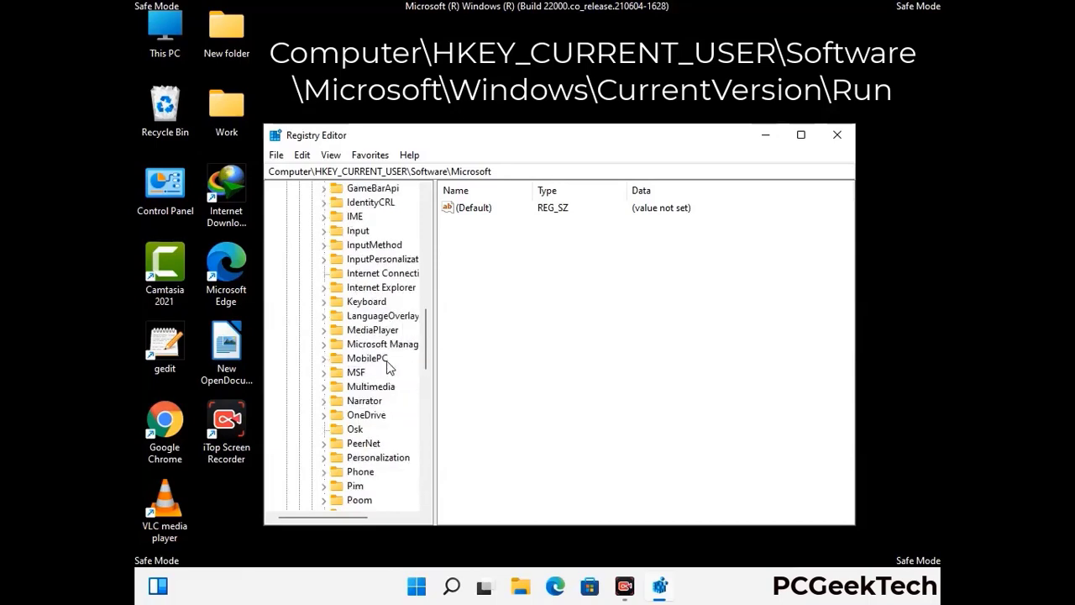
{"action": "scroll", "coordinate": [389, 367], "scroll_direction": "down", "scroll_amount": 7}
{"action": "scroll", "coordinate": [389, 367], "scroll_direction": "down", "scroll_amount": 3}
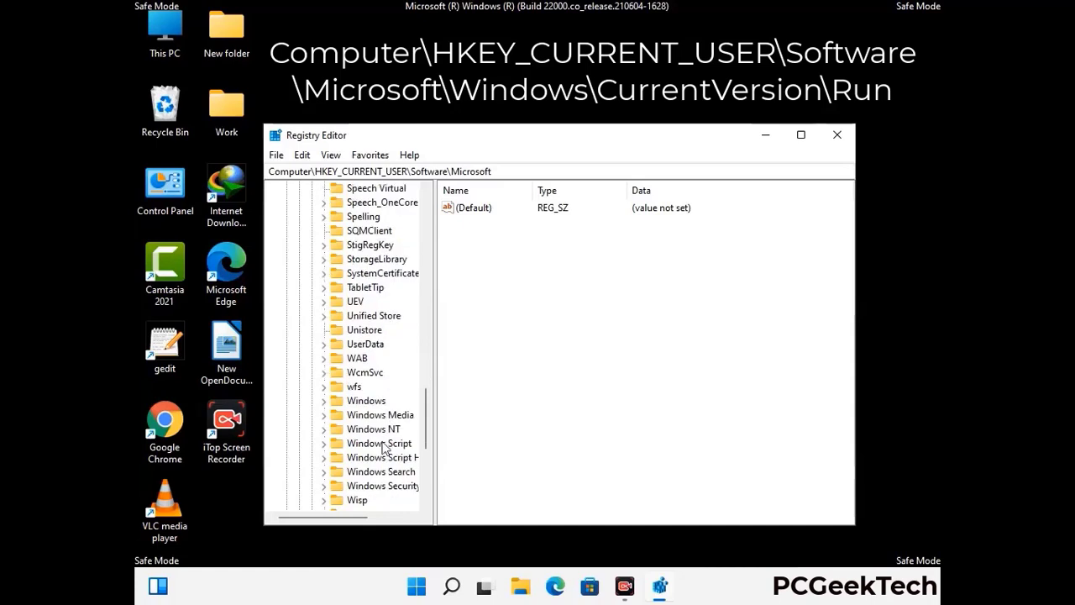
{"action": "double_click", "coordinate": [374, 401]}
{"action": "scroll", "coordinate": [389, 394], "scroll_direction": "down", "scroll_amount": 1}
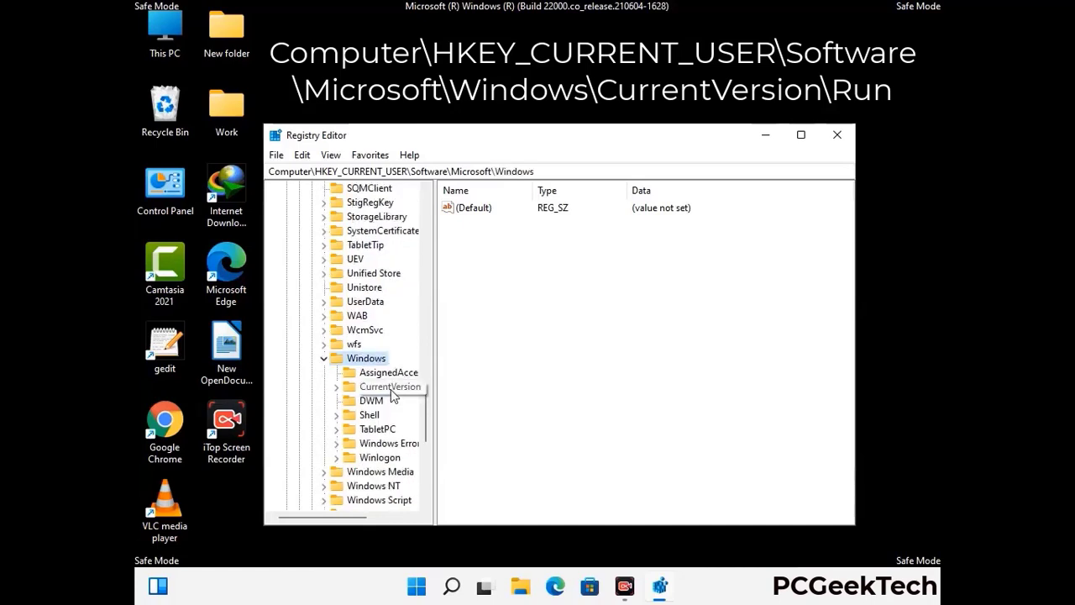
{"action": "double_click", "coordinate": [390, 387]}
{"action": "scroll", "coordinate": [388, 369], "scroll_direction": "down", "scroll_amount": 4}
{"action": "scroll", "coordinate": [386, 363], "scroll_direction": "down", "scroll_amount": 4}
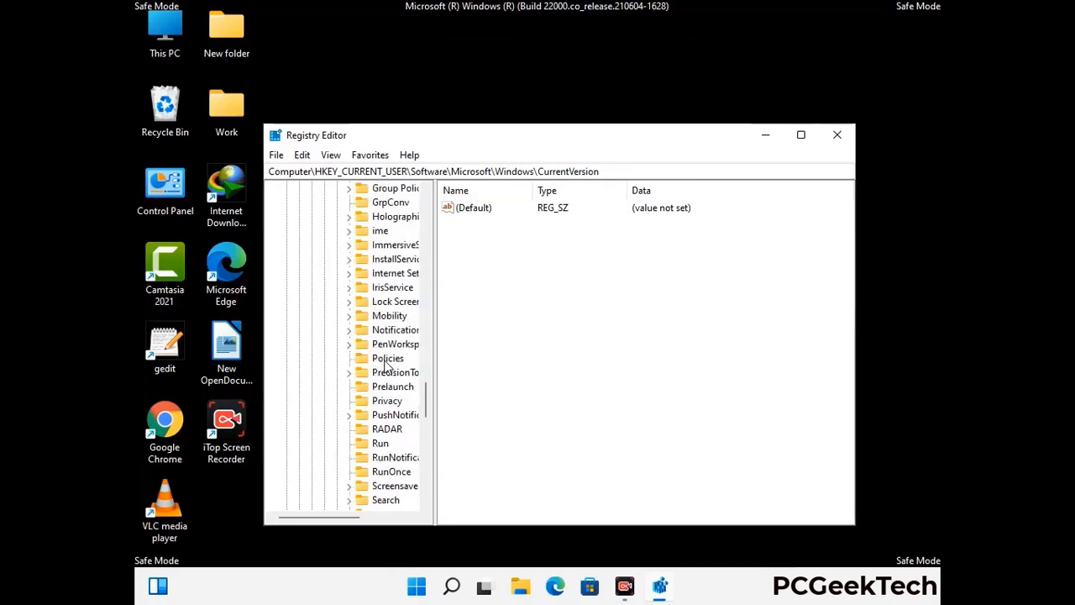
{"action": "scroll", "coordinate": [386, 363], "scroll_direction": "down", "scroll_amount": 1}
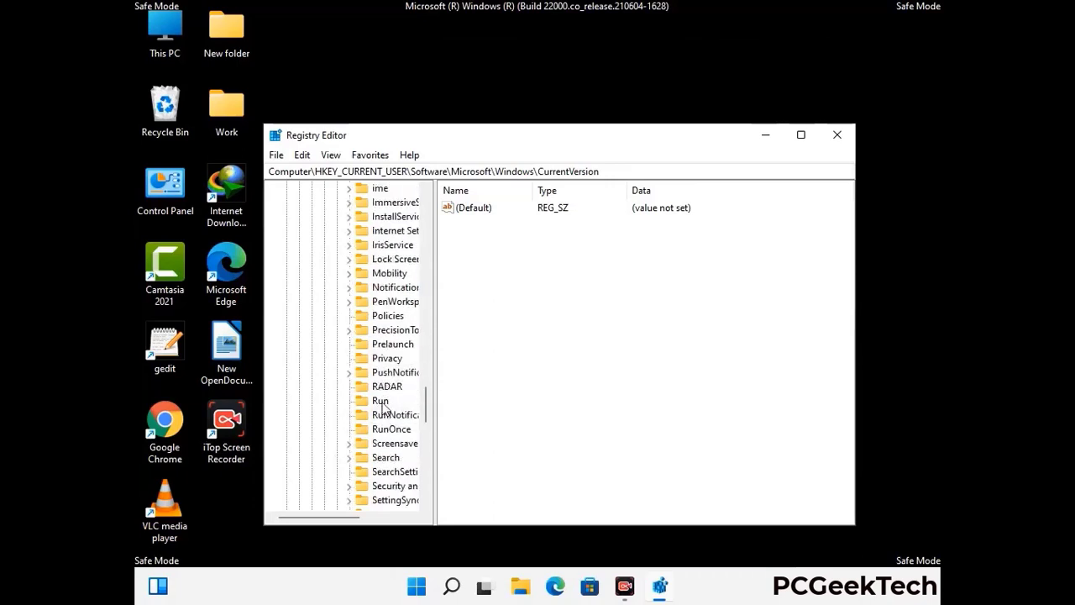
{"action": "left_click", "coordinate": [381, 402]}
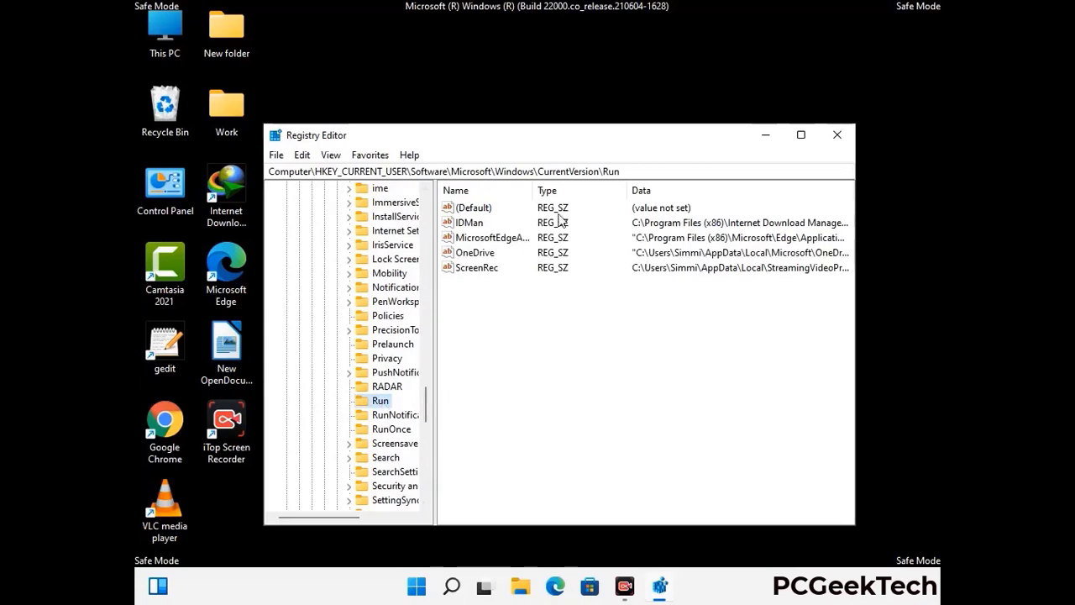
Delete the ScreenRec value from the Run key and confirm the deletion.
{"action": "left_click", "coordinate": [475, 271]}
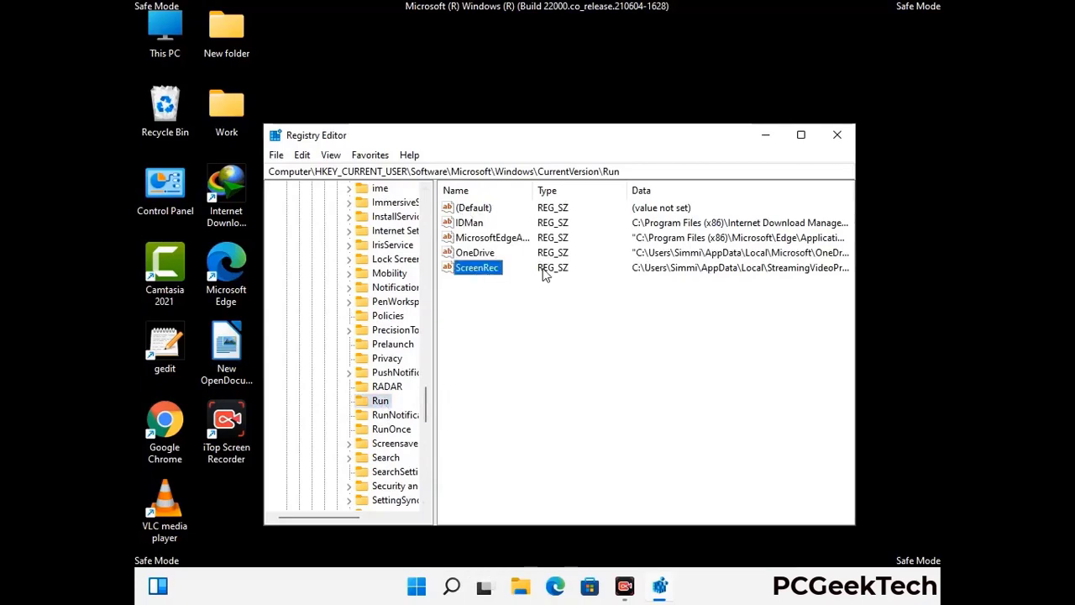
{"action": "left_click", "coordinate": [475, 270]}
{"action": "key", "text": "Return"}
{"action": "right_click", "coordinate": [485, 274]}
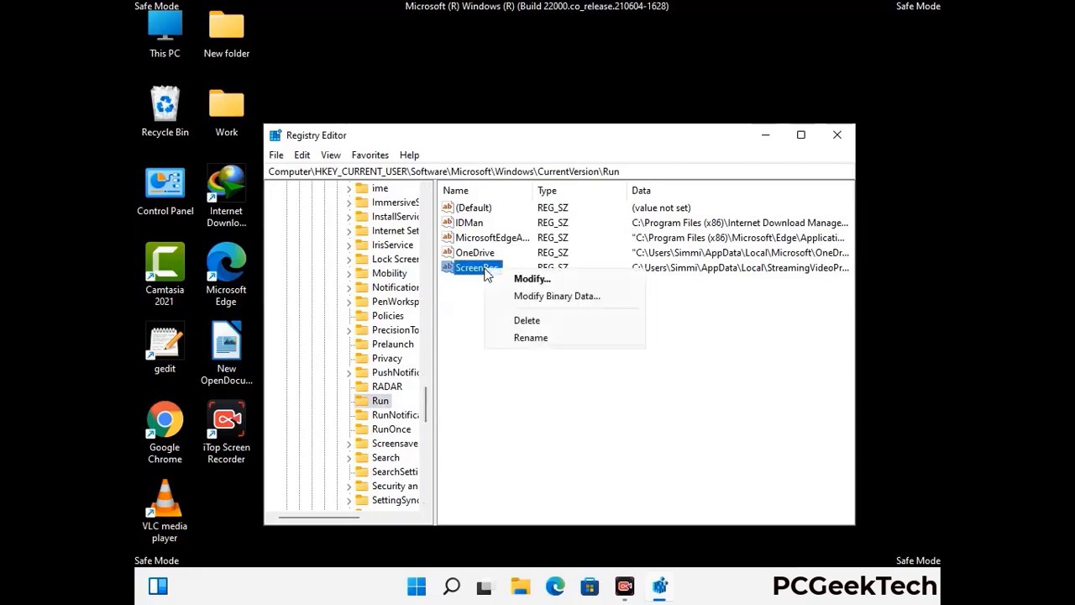
{"action": "left_click", "coordinate": [517, 321]}
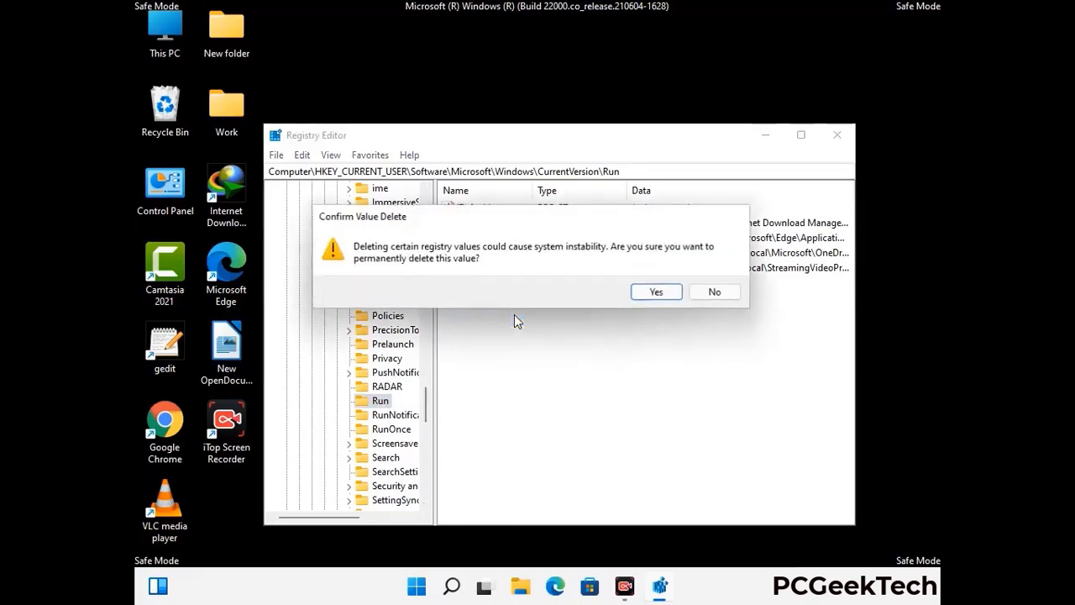
{"action": "left_click", "coordinate": [671, 294]}
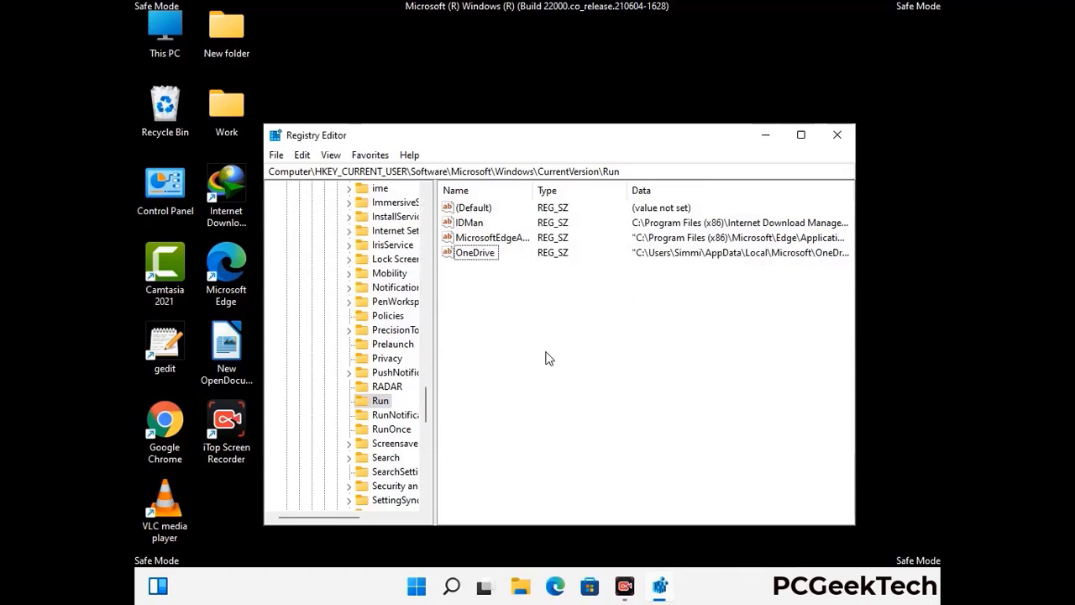
Search the registry for 'Virus Nam', cancel the search, and close Registry Editor.
{"action": "key", "text": "ctrl+f"}
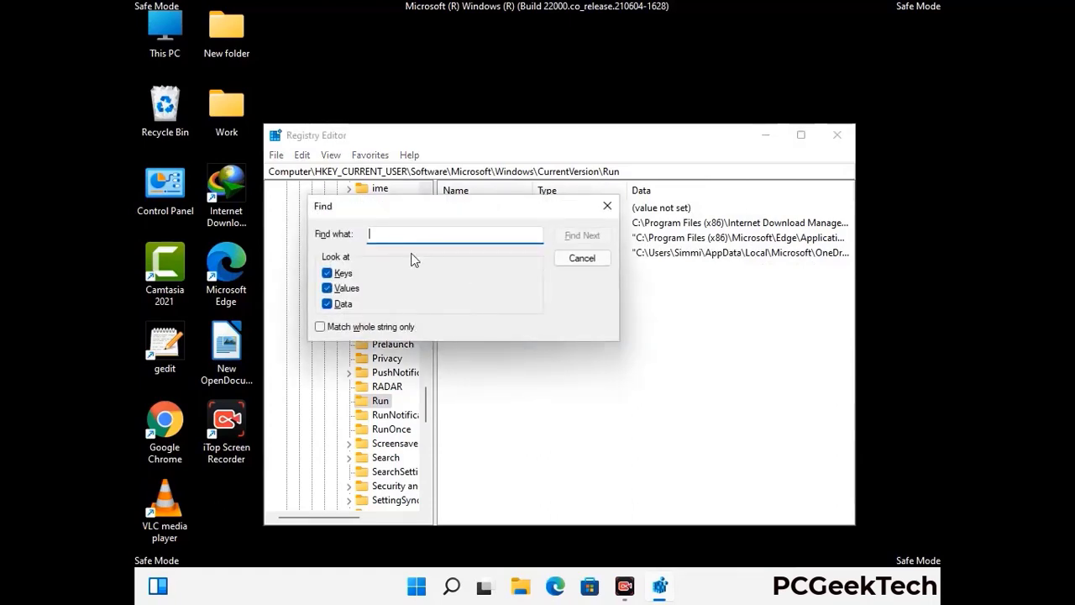
{"action": "type", "text": "Virus Name"}
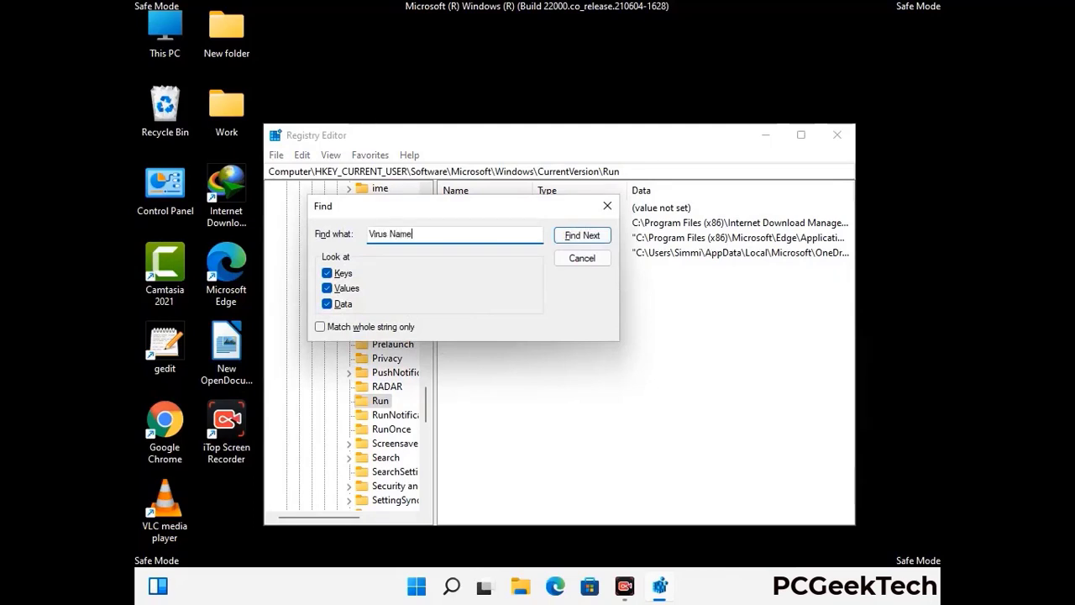
{"action": "left_click", "coordinate": [569, 240]}
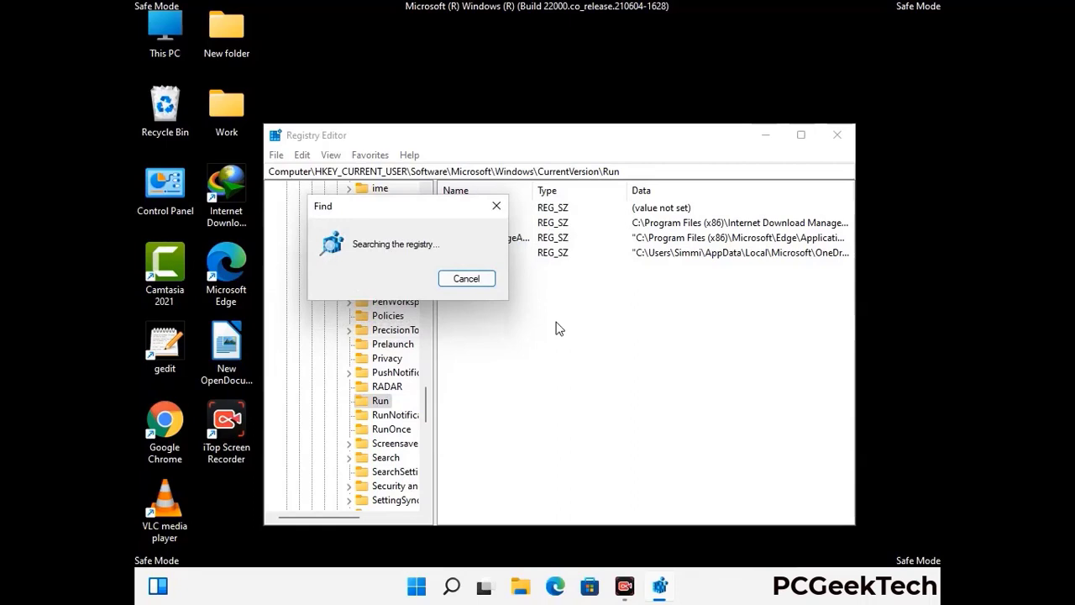
{"action": "left_click", "coordinate": [504, 207]}
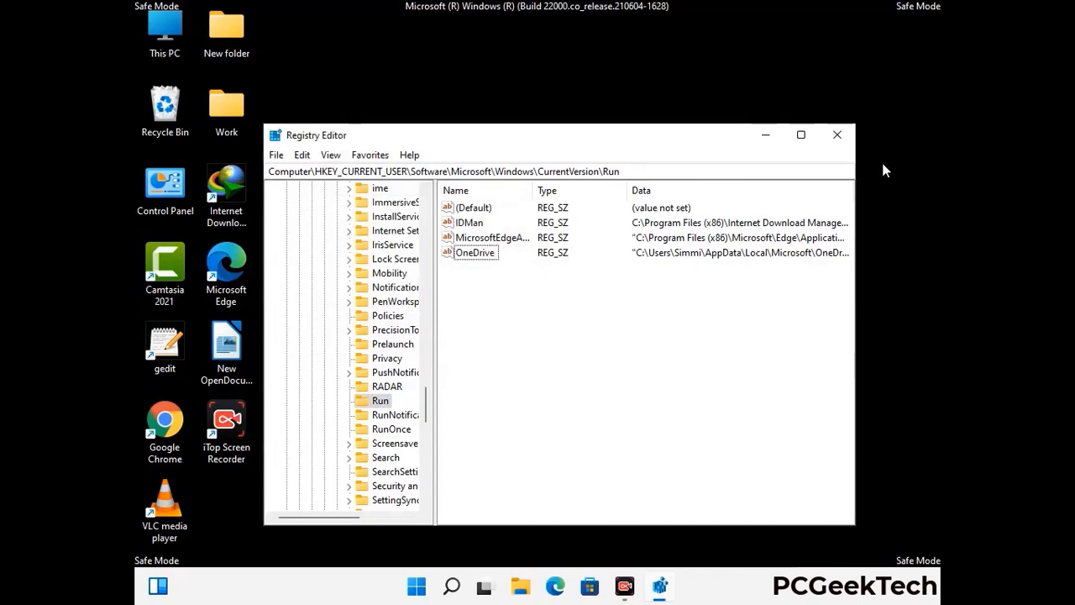
{"action": "left_click", "coordinate": [837, 135]}
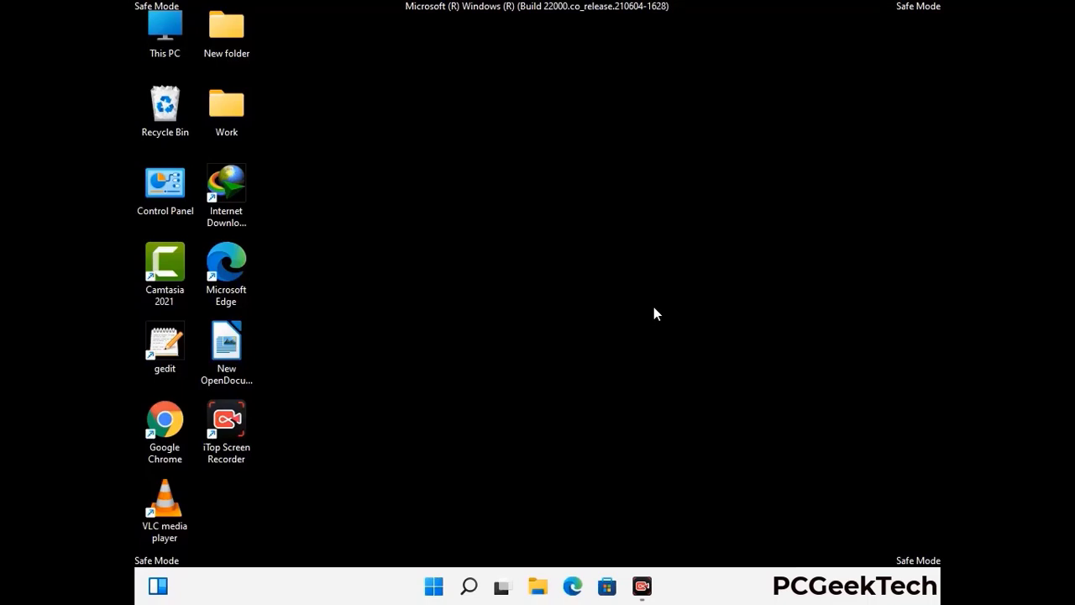
Run msconfig and uncheck Safe boot on System Configuration's Boot tab.
{"action": "key", "text": "super+r"}
{"action": "left_click_drag", "start_coordinate": [312, 389], "coordinate": [550, 162]}
{"action": "type", "text": "ms"}
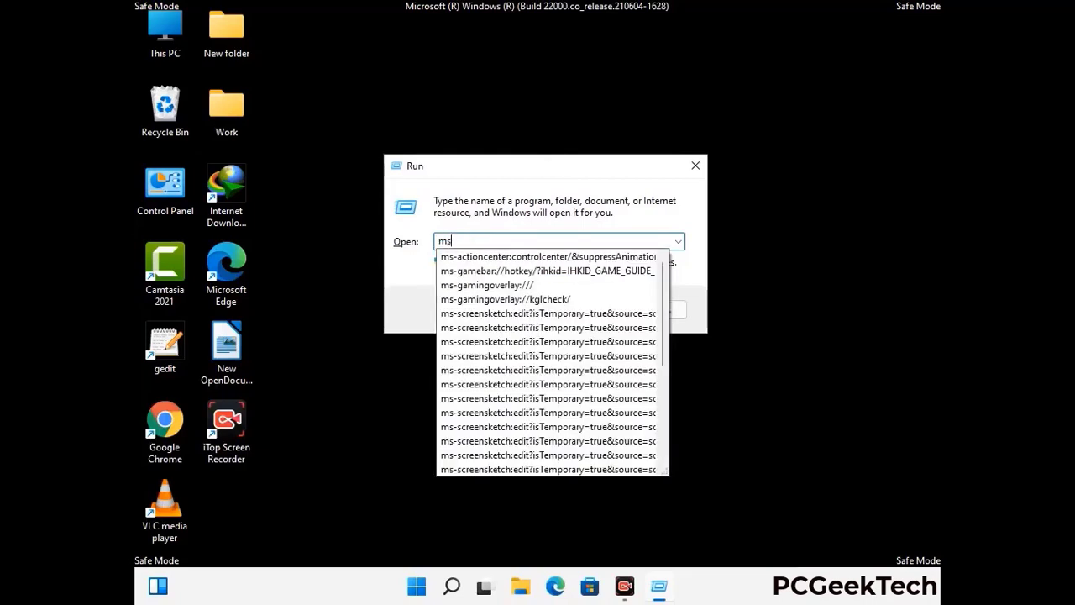
{"action": "type", "text": "config"}
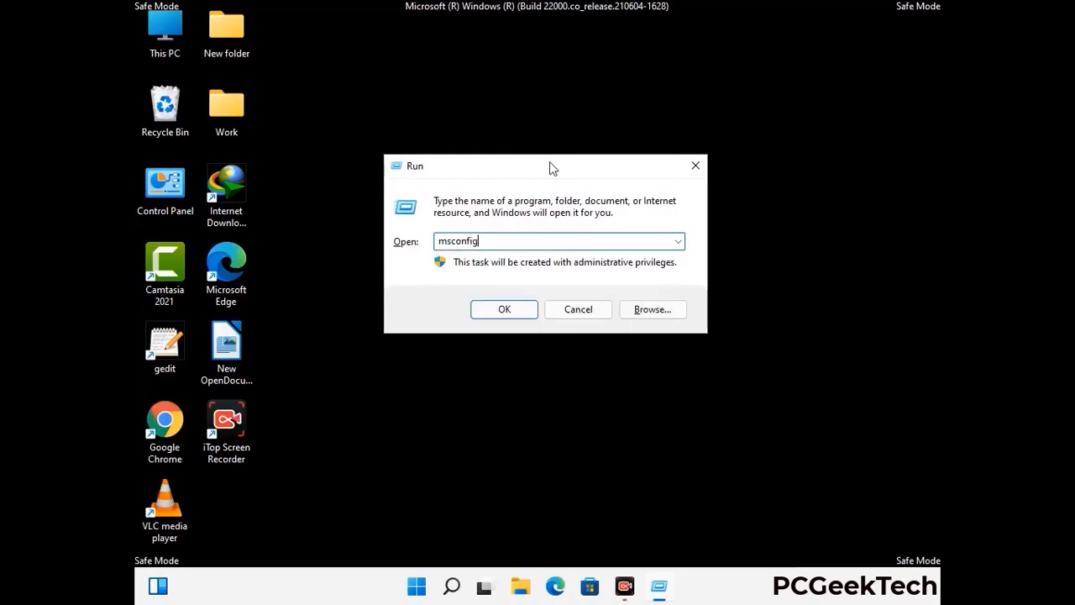
{"action": "left_click", "coordinate": [497, 309]}
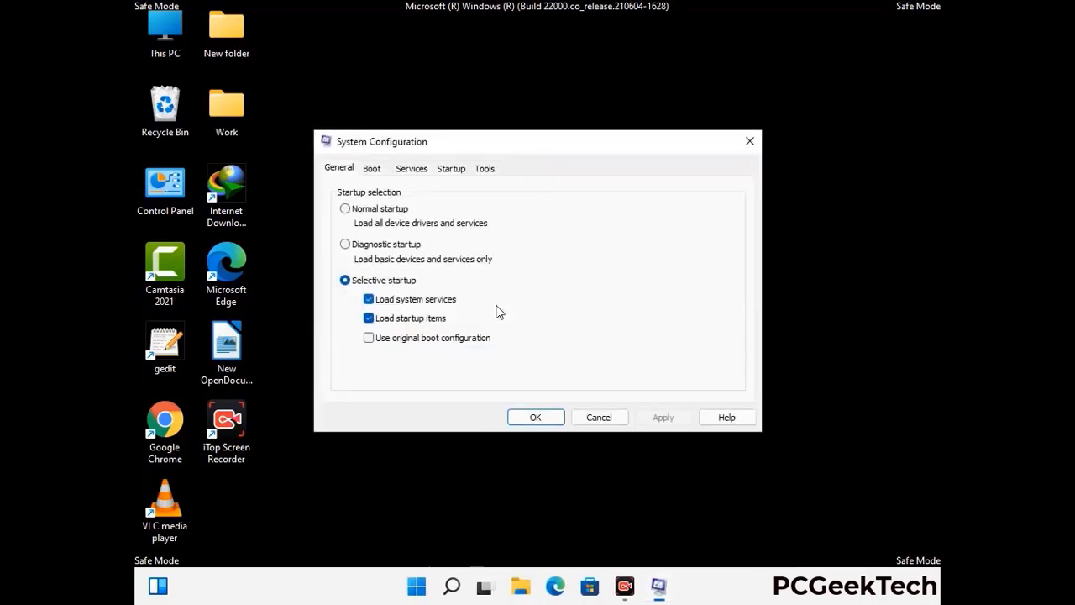
{"action": "left_click", "coordinate": [372, 170]}
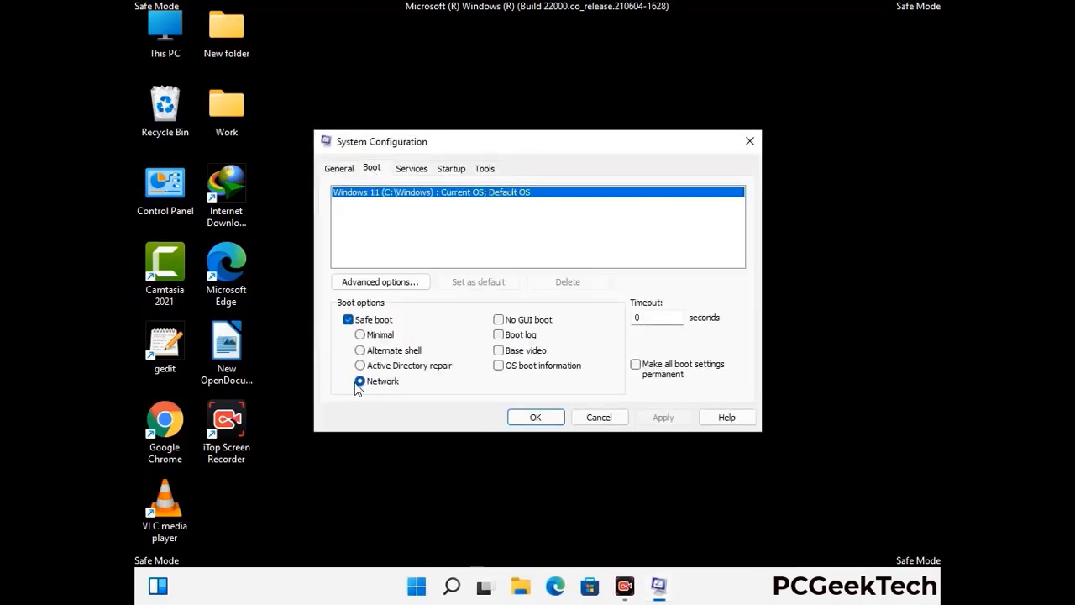
{"action": "left_click", "coordinate": [348, 320]}
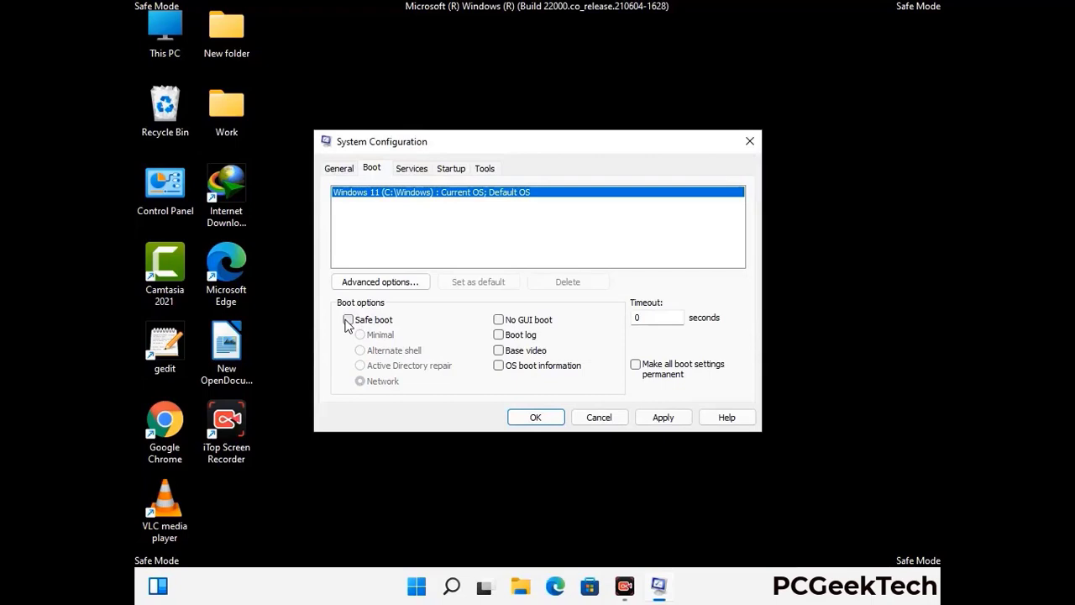